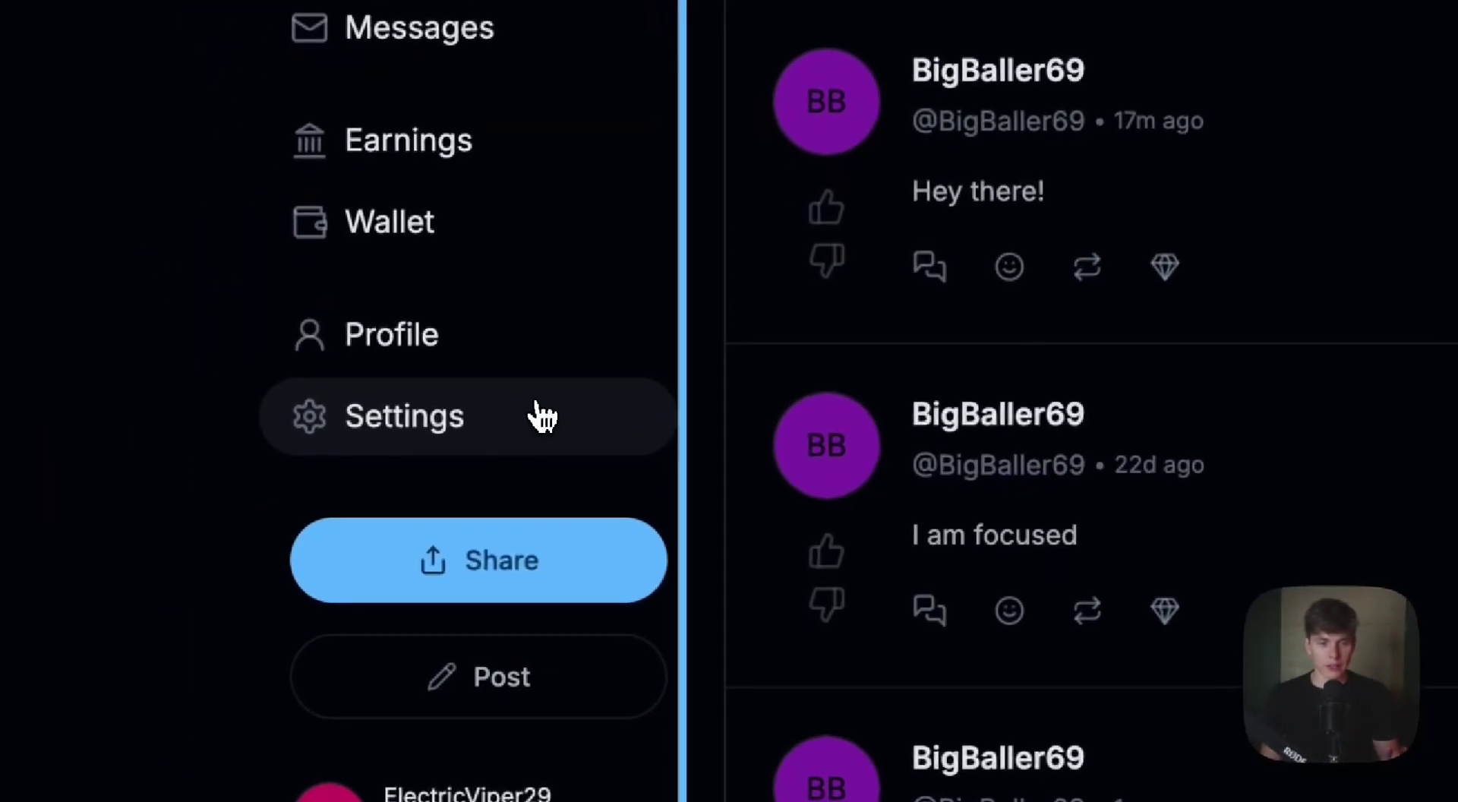
Start a new subscription tier in the subscriber management settings and name it Premium.
left_click(544, 416)
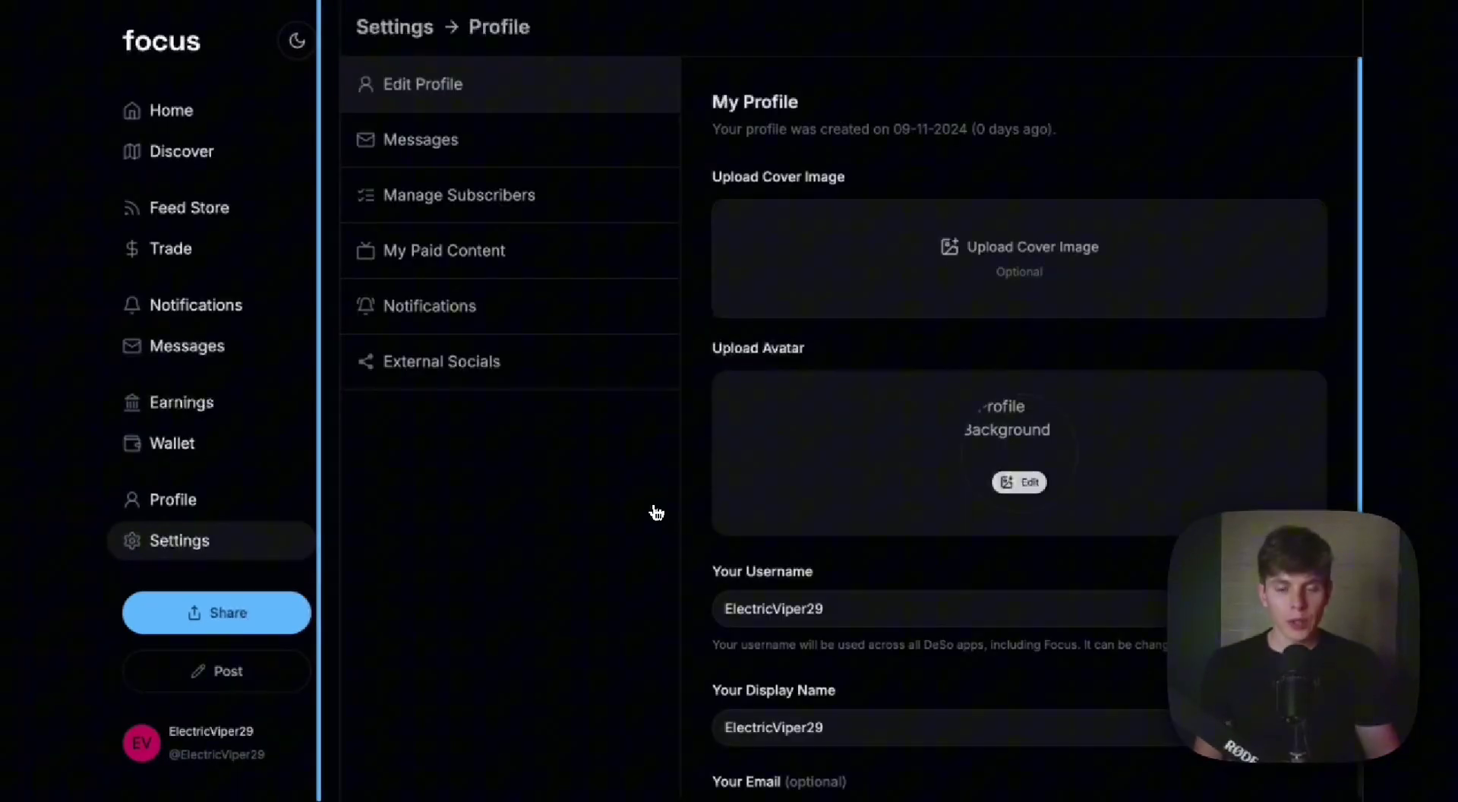
left_click(565, 204)
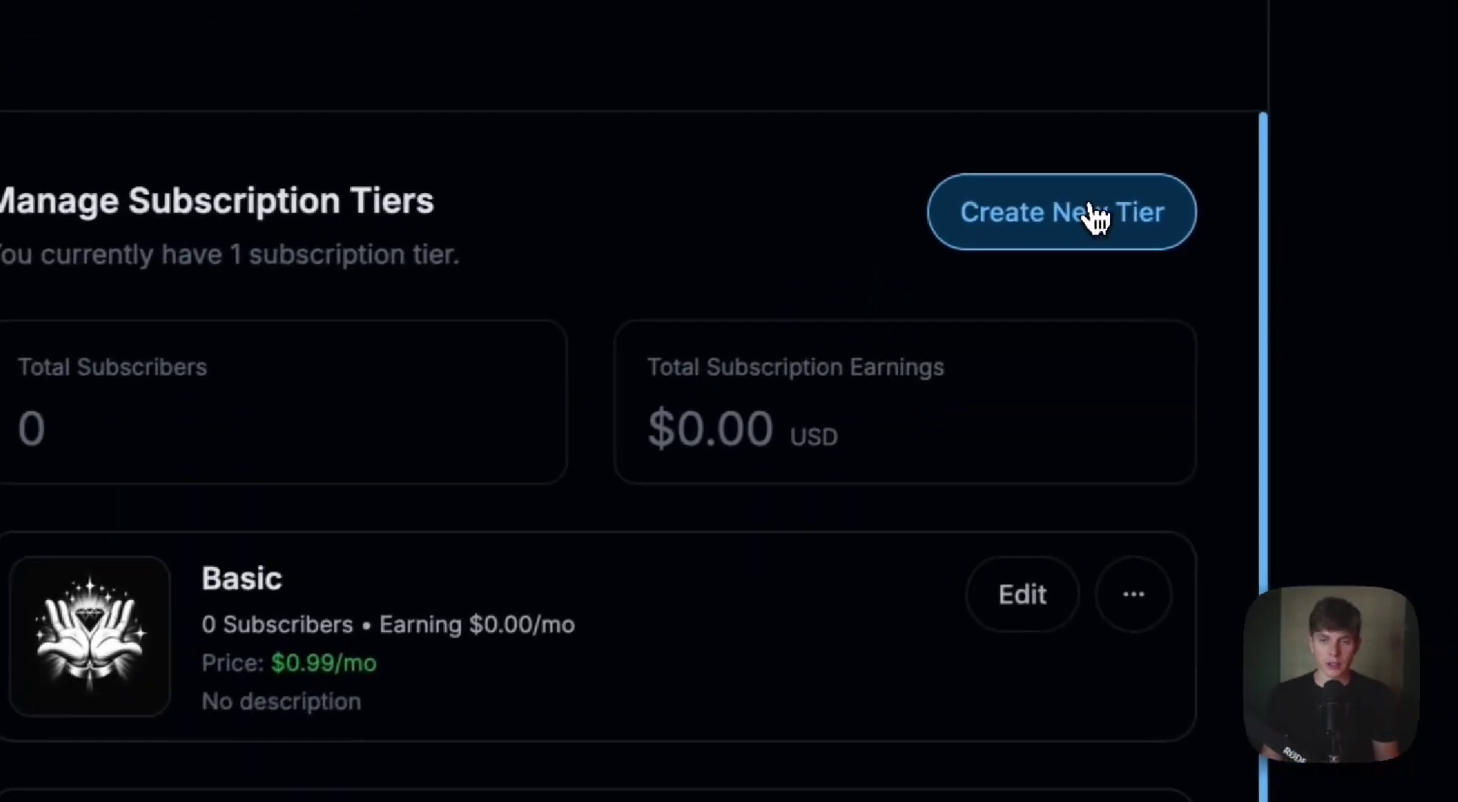
left_click(1139, 190)
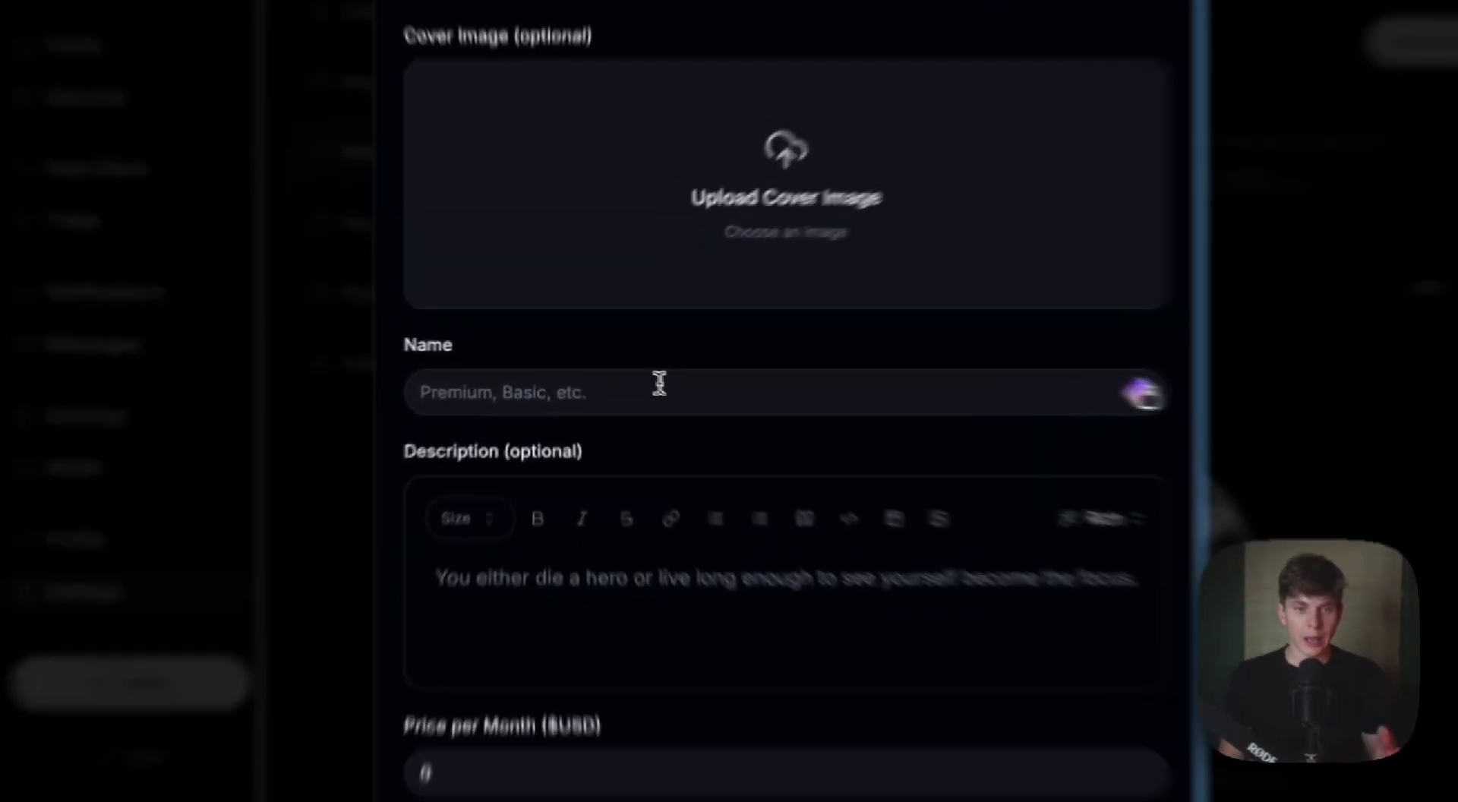
left_click(659, 387)
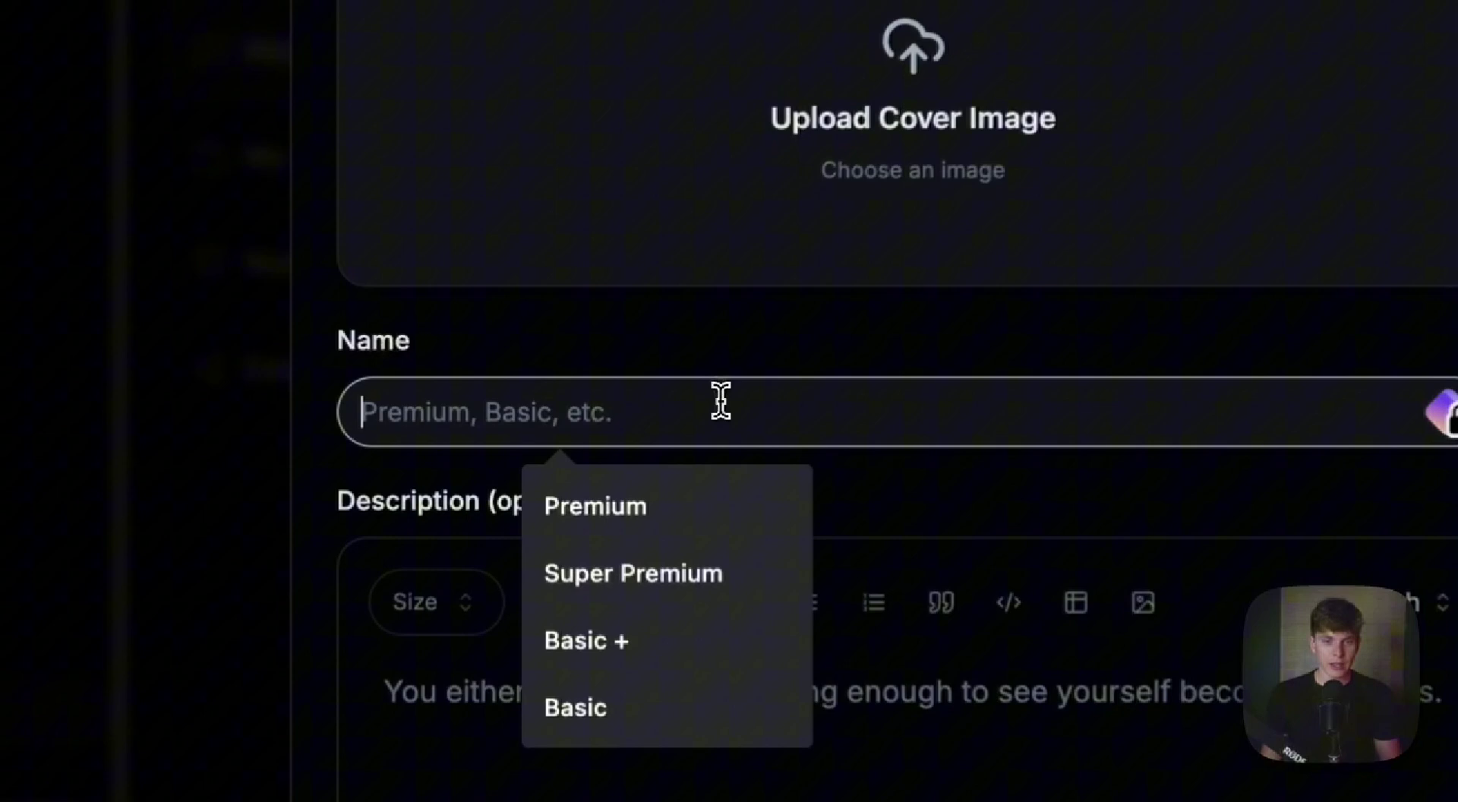
type("Premium")
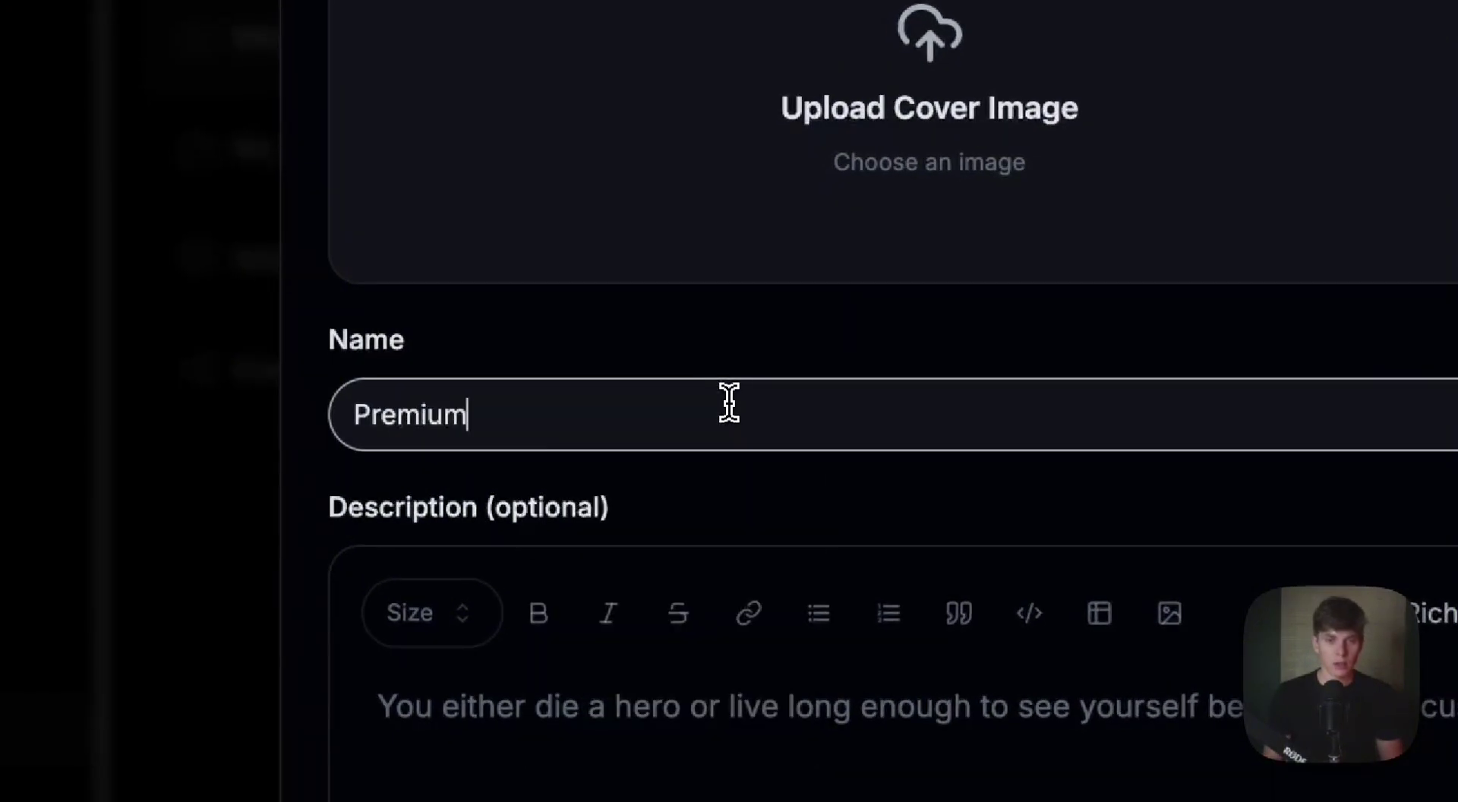
Create the tier with a monthly price of $5 and approve the wallet's signing access request.
scroll(767, 410, "down", 1)
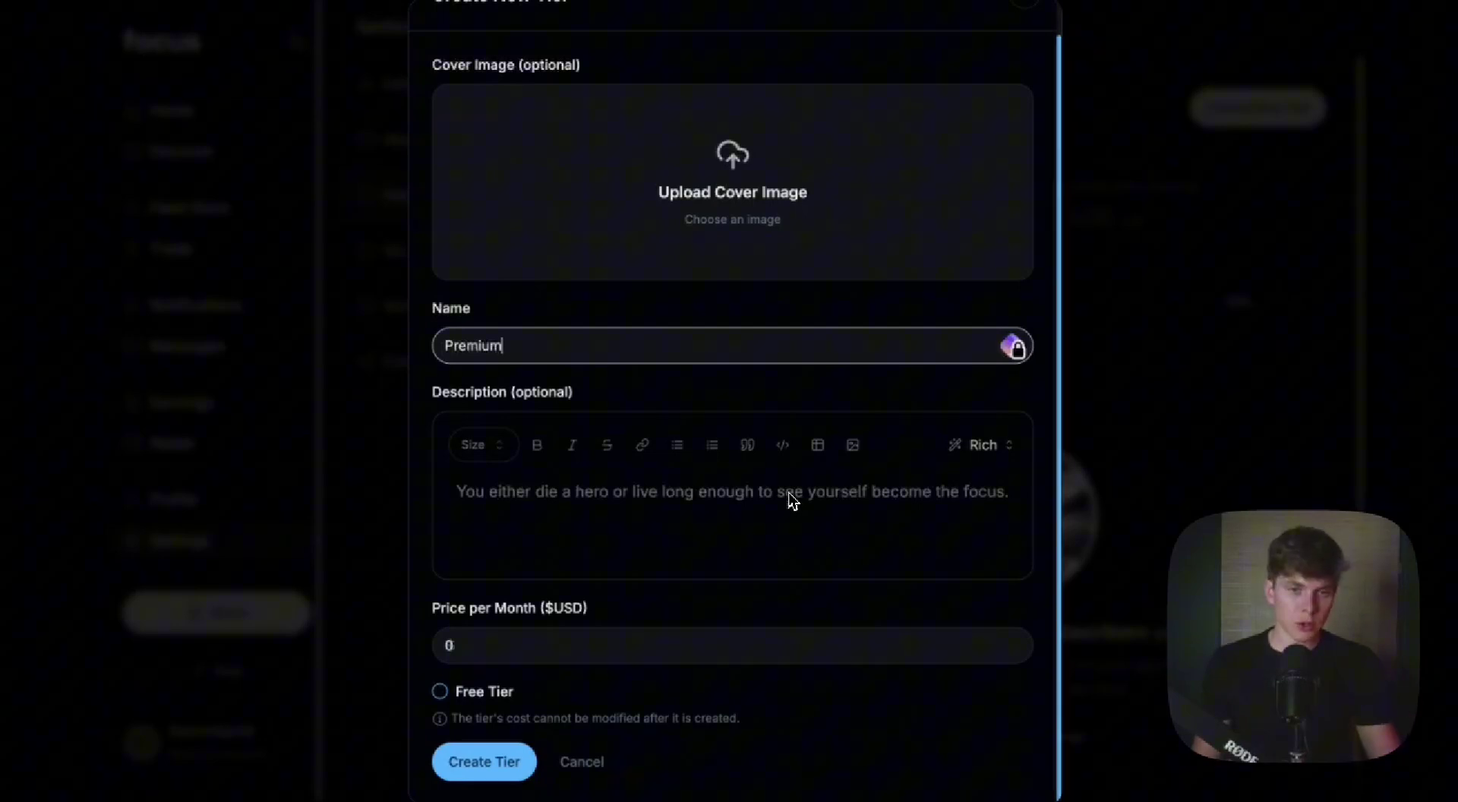
left_click(654, 609)
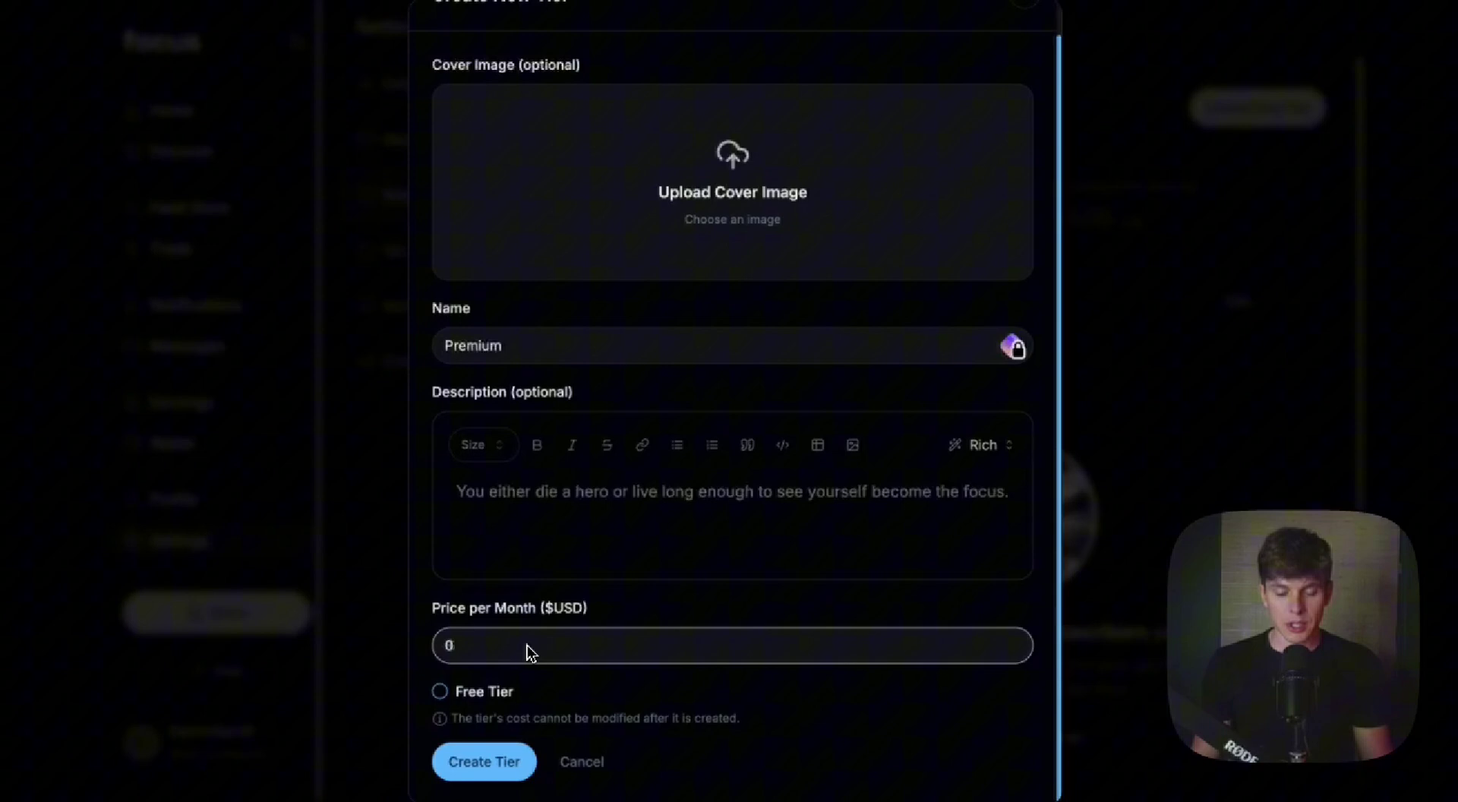
key("BackSpace")
type("5")
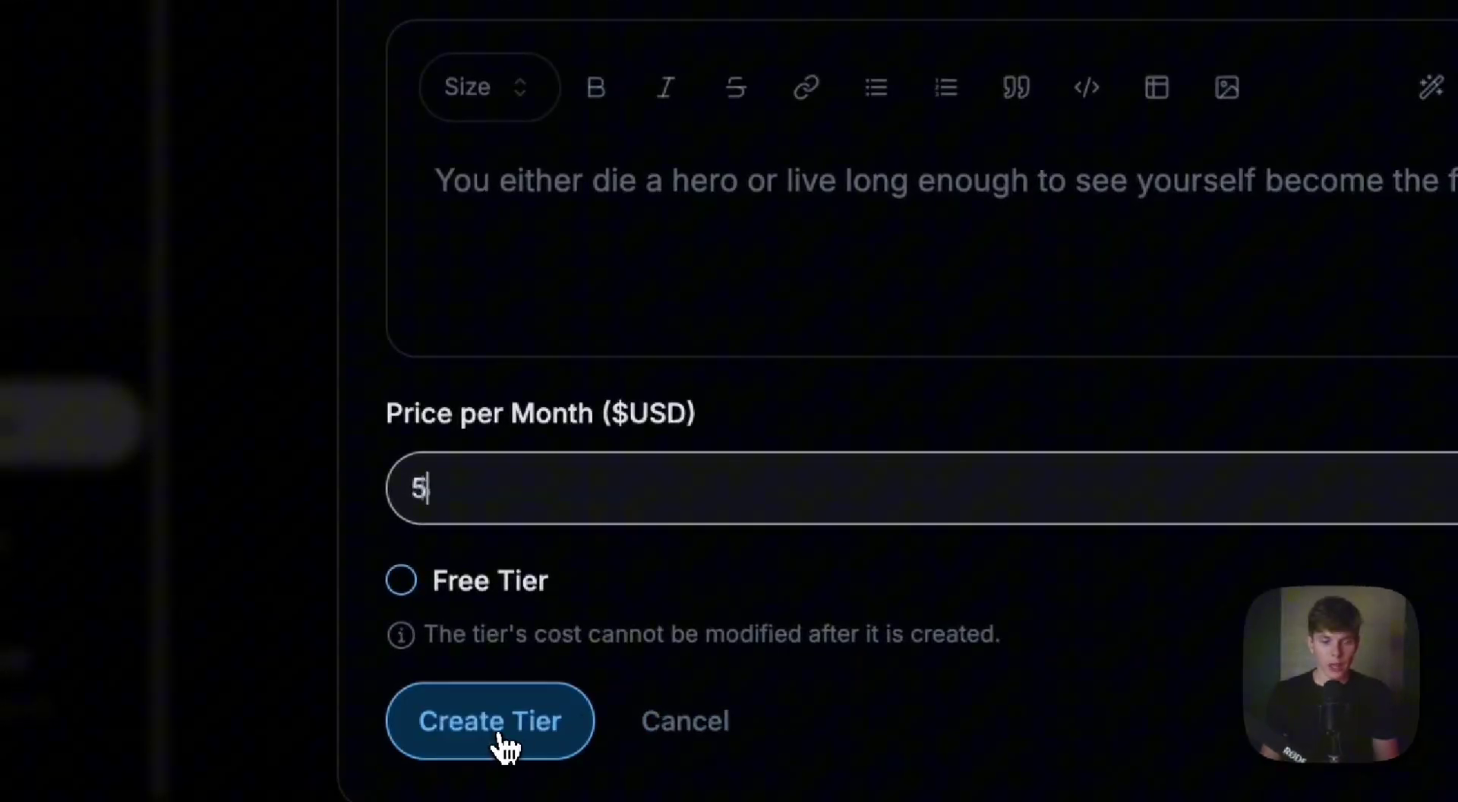
left_click(505, 740)
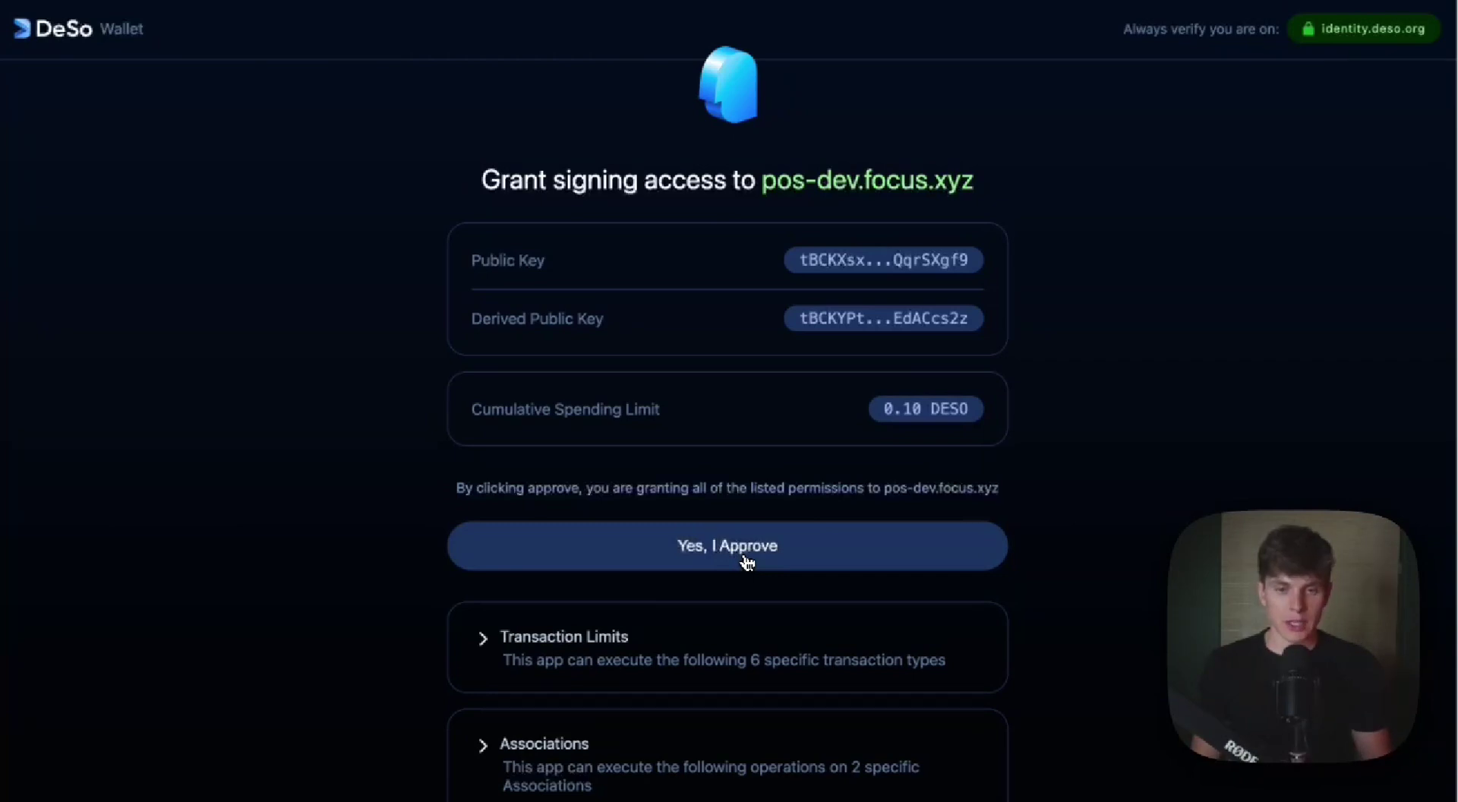
left_click(746, 562)
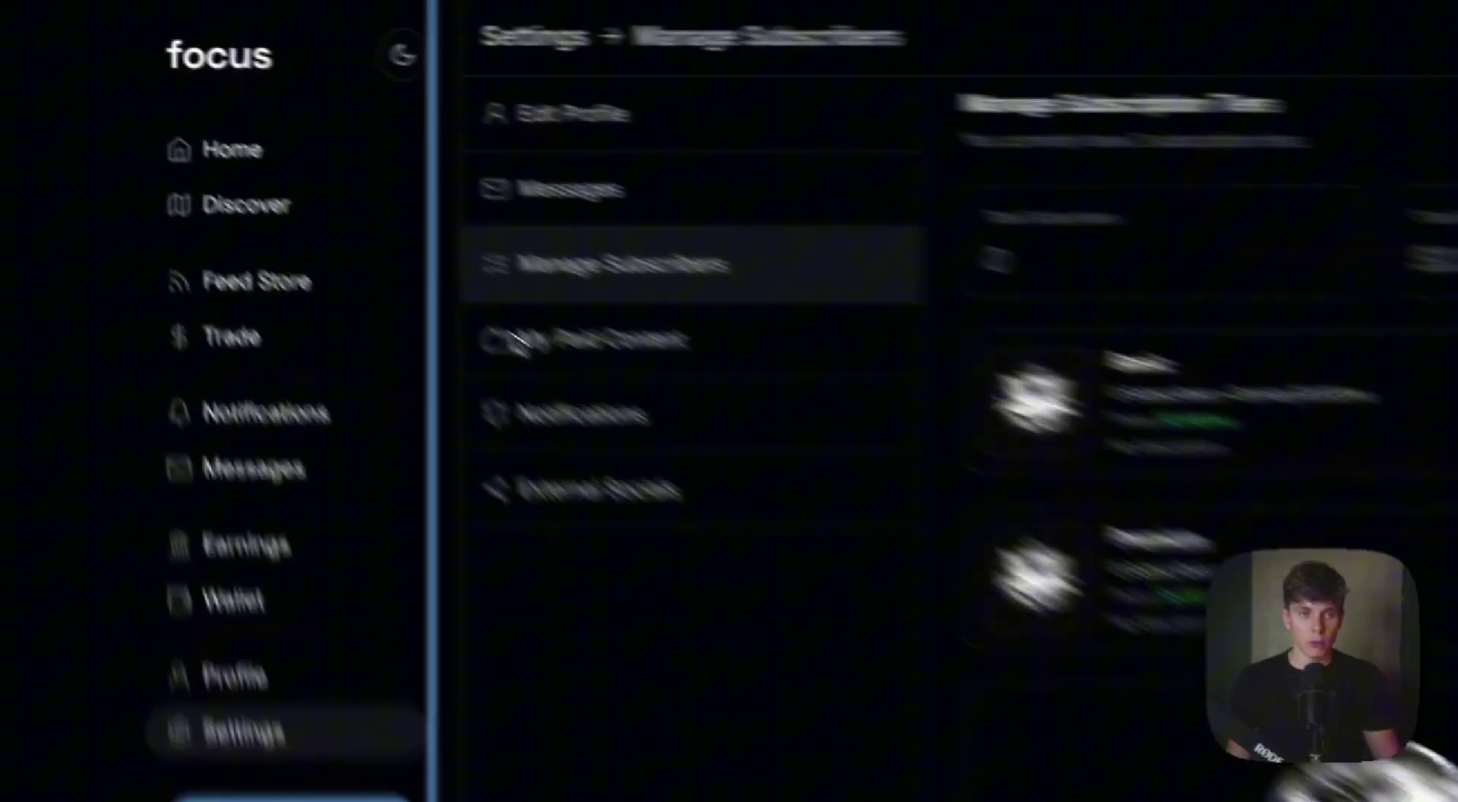
Compose a home feed post reading "DeSo is the best blockchain." and insert the storage cost comparison image.
left_click(229, 119)
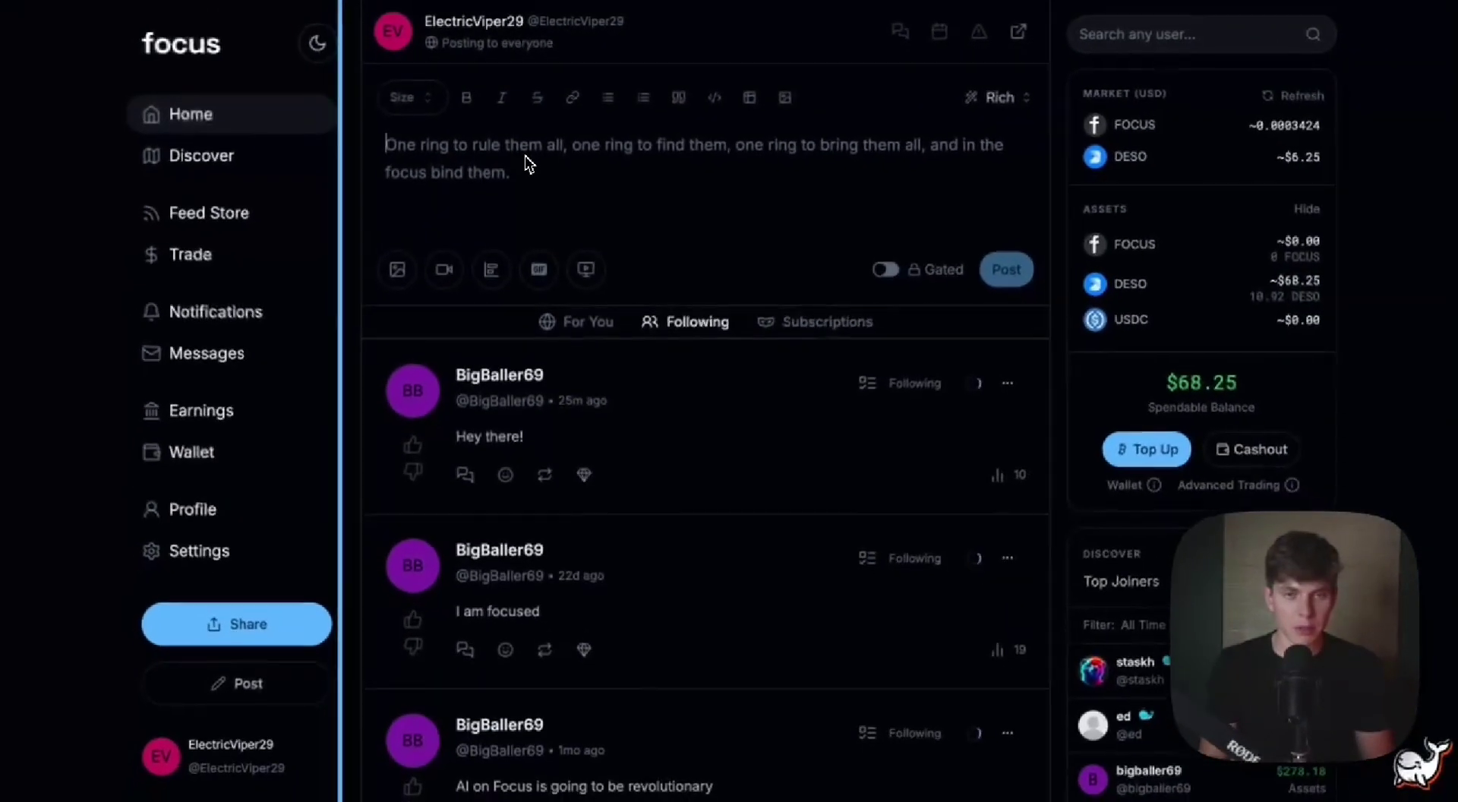
type("DeSo is the best blockchain.")
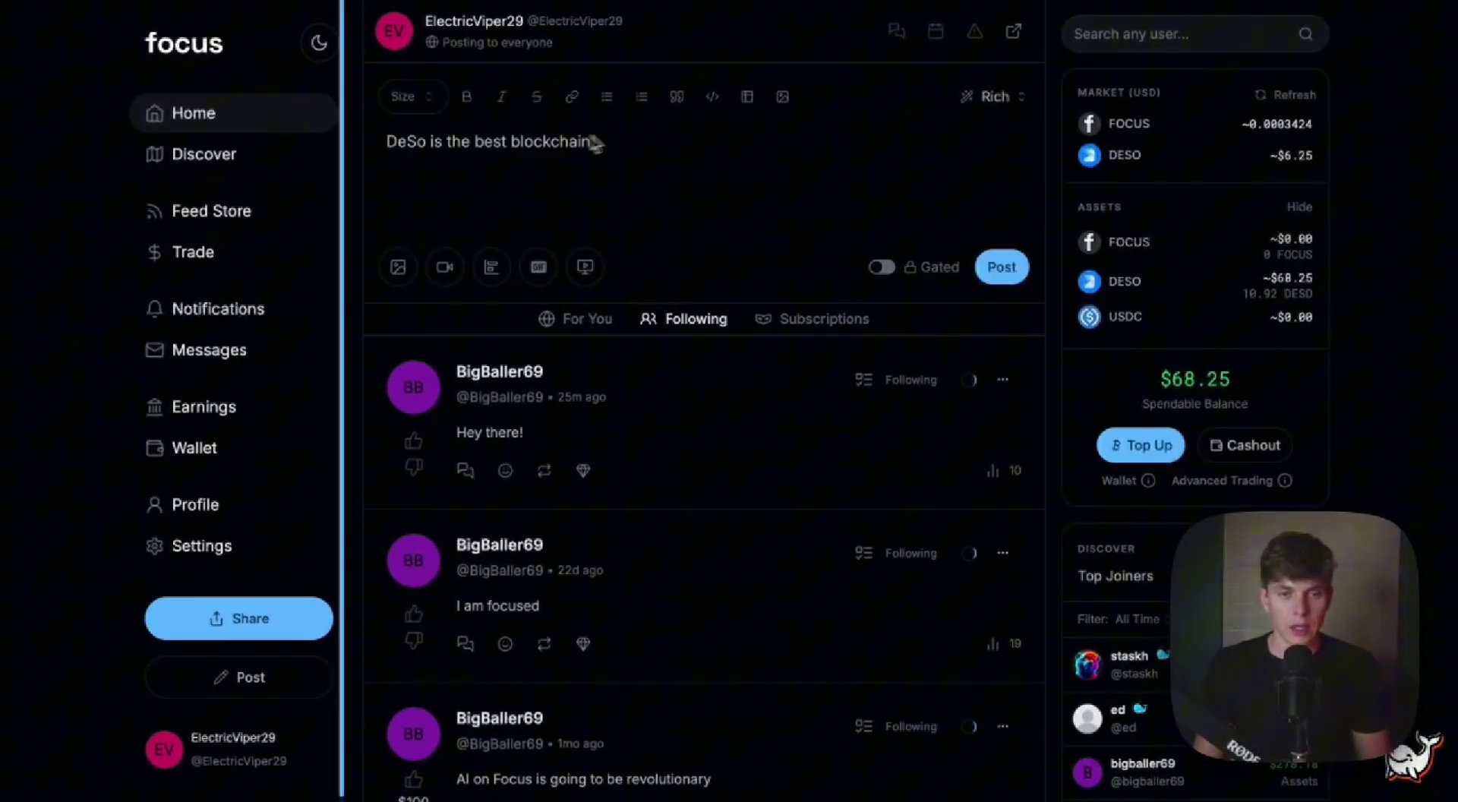
left_click(784, 101)
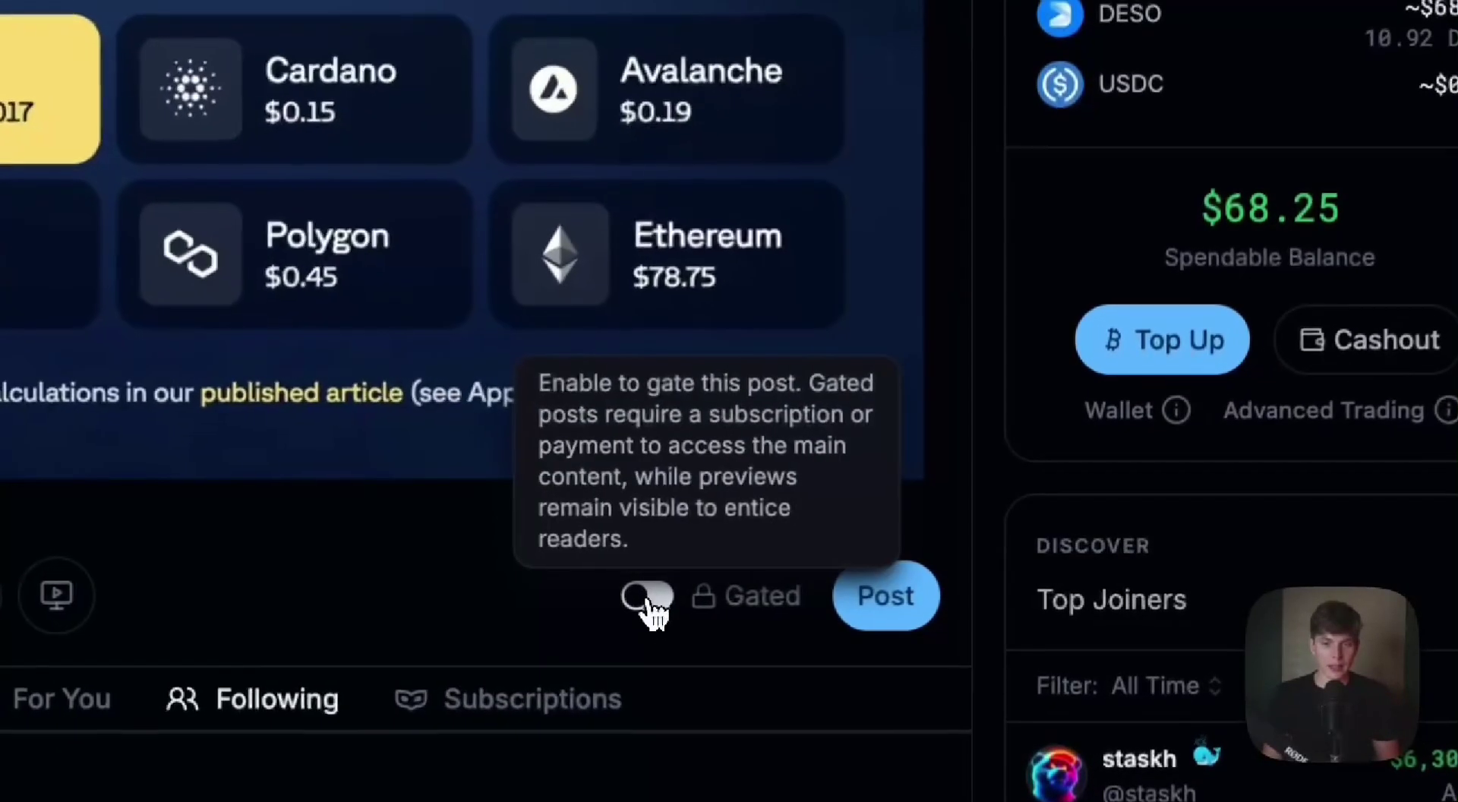
Publish the post as gated content with a one-time Pay To Unlock price of $0.50, approving the signing access.
left_click(644, 596)
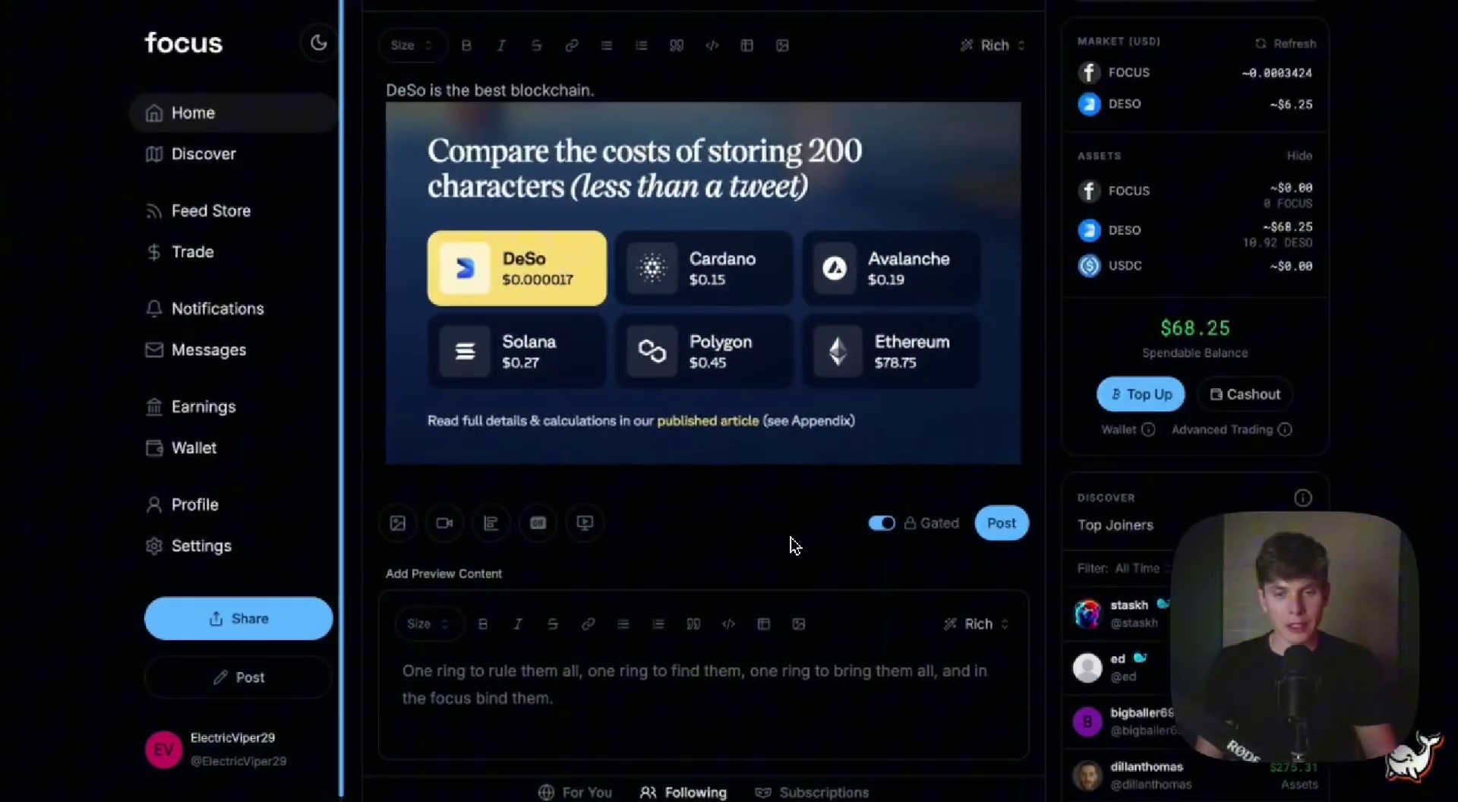
scroll(795, 545, "down", 1)
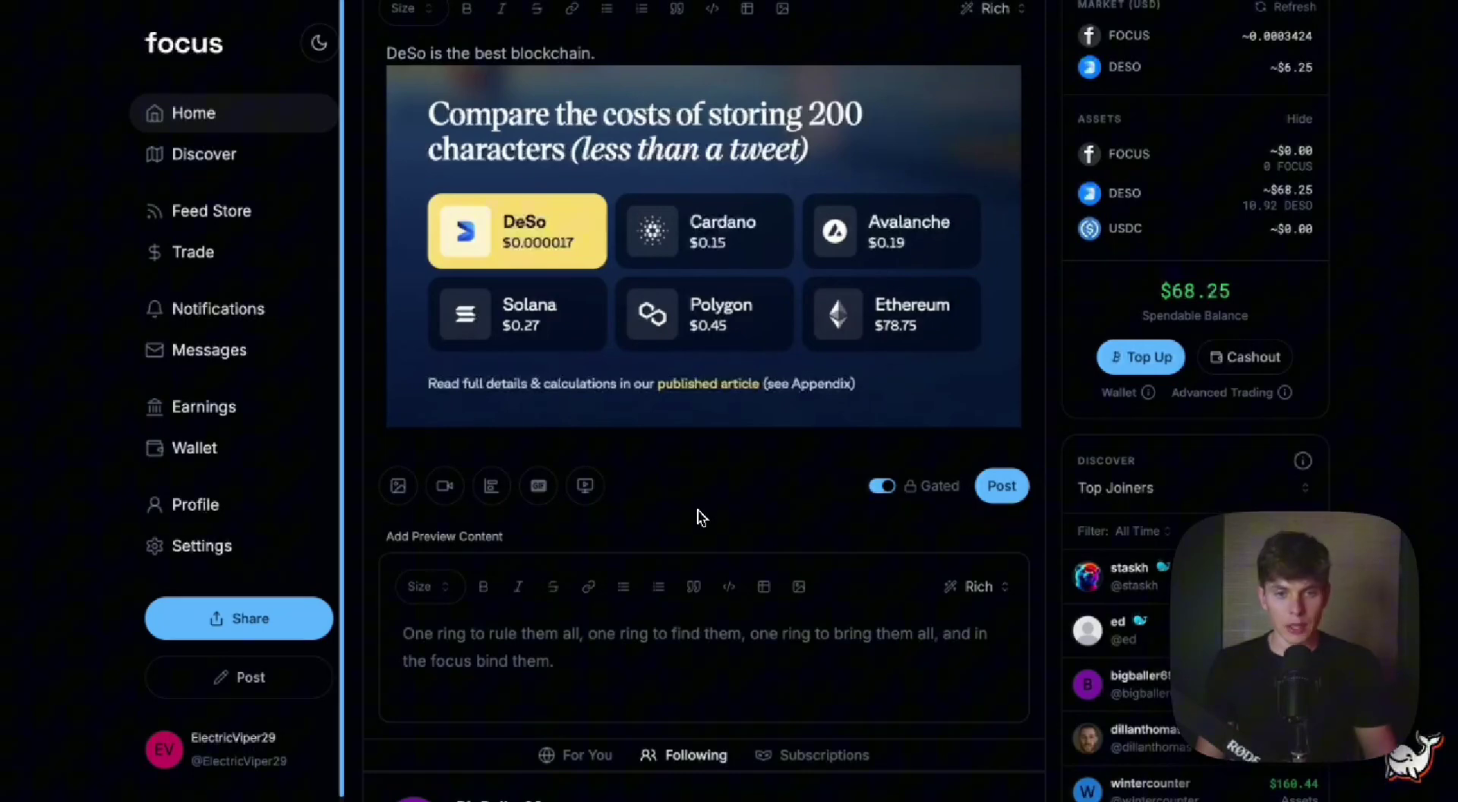
scroll(729, 531, "up", 1)
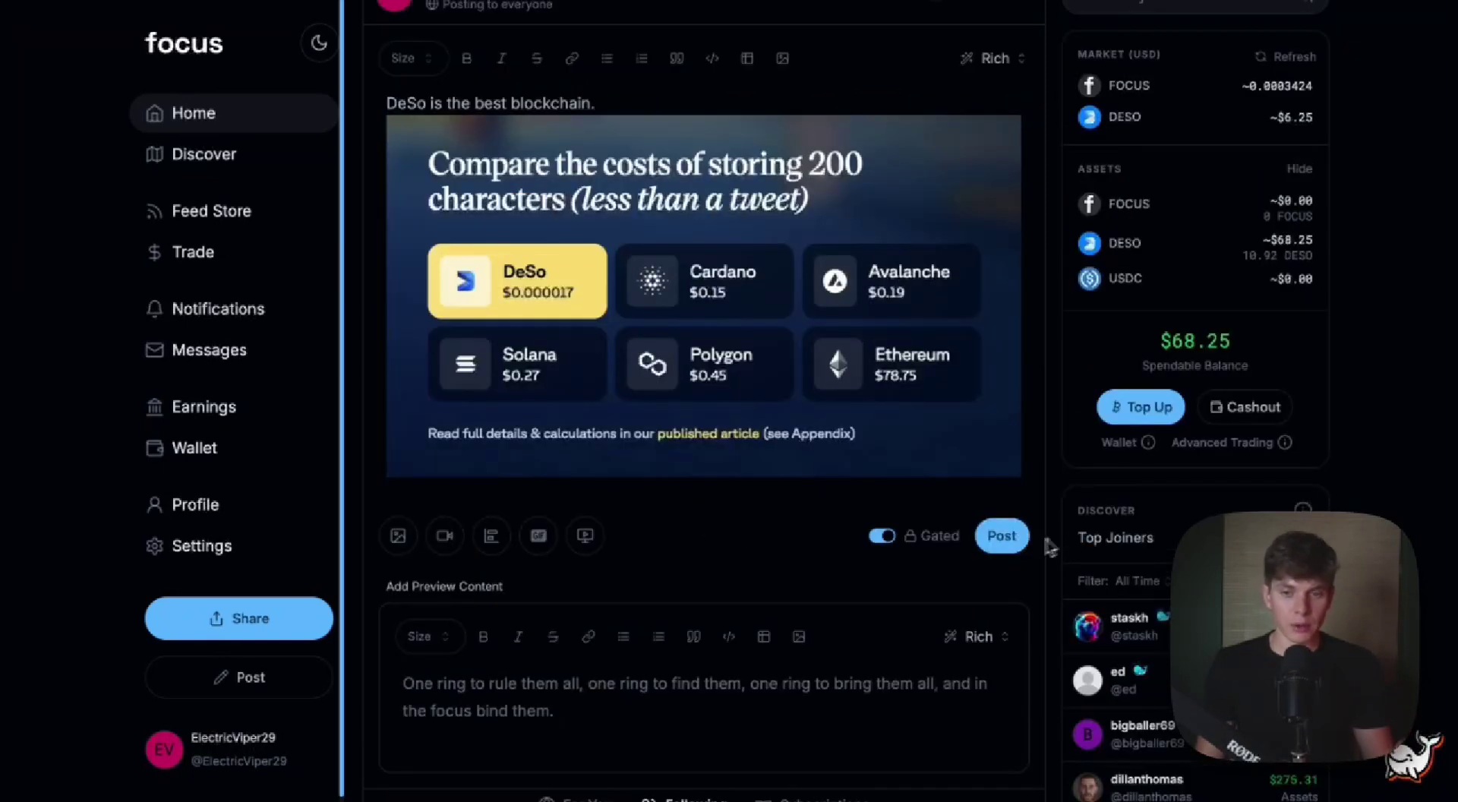
left_click(1002, 536)
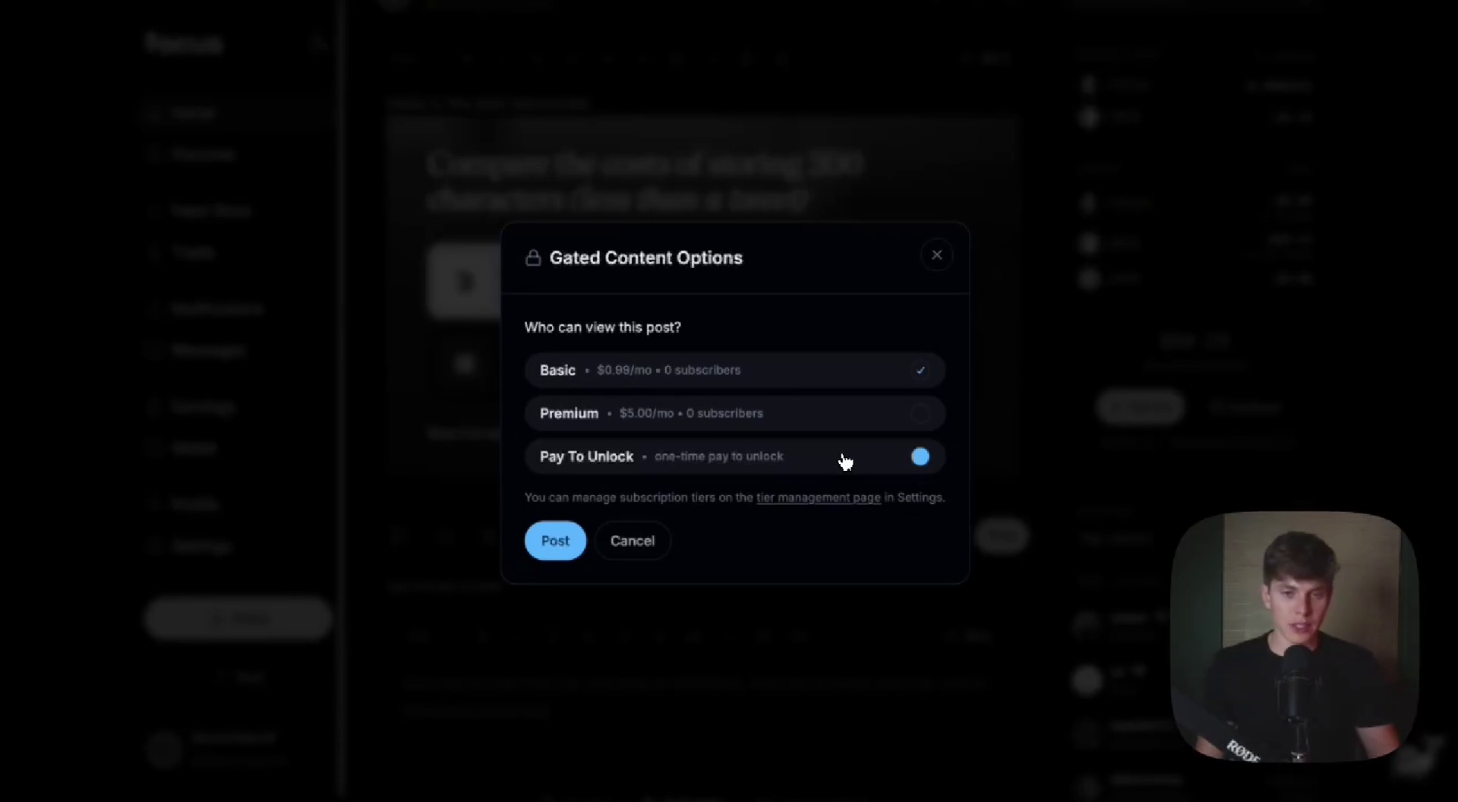
left_click(845, 461)
type(".5")
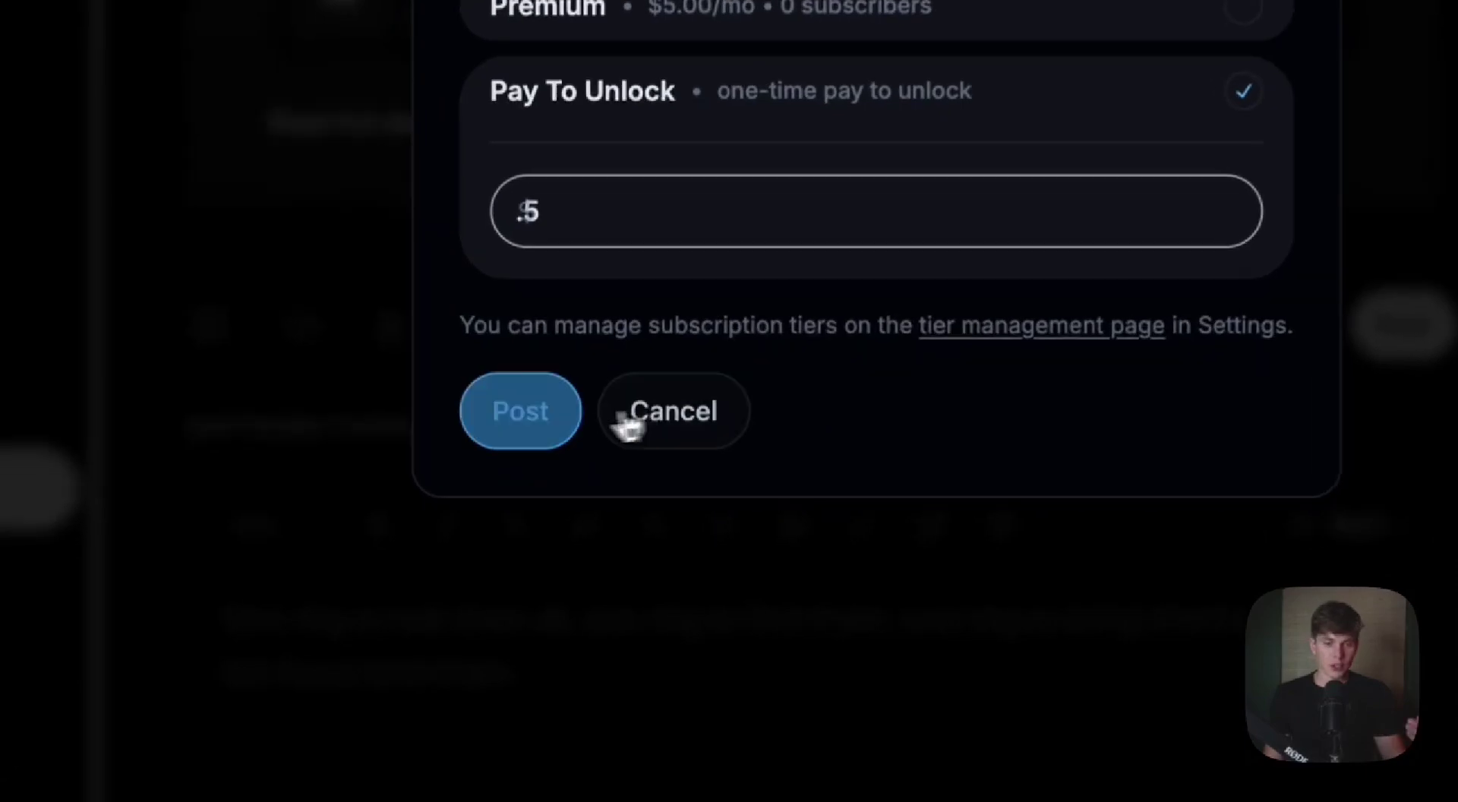
left_click(520, 411)
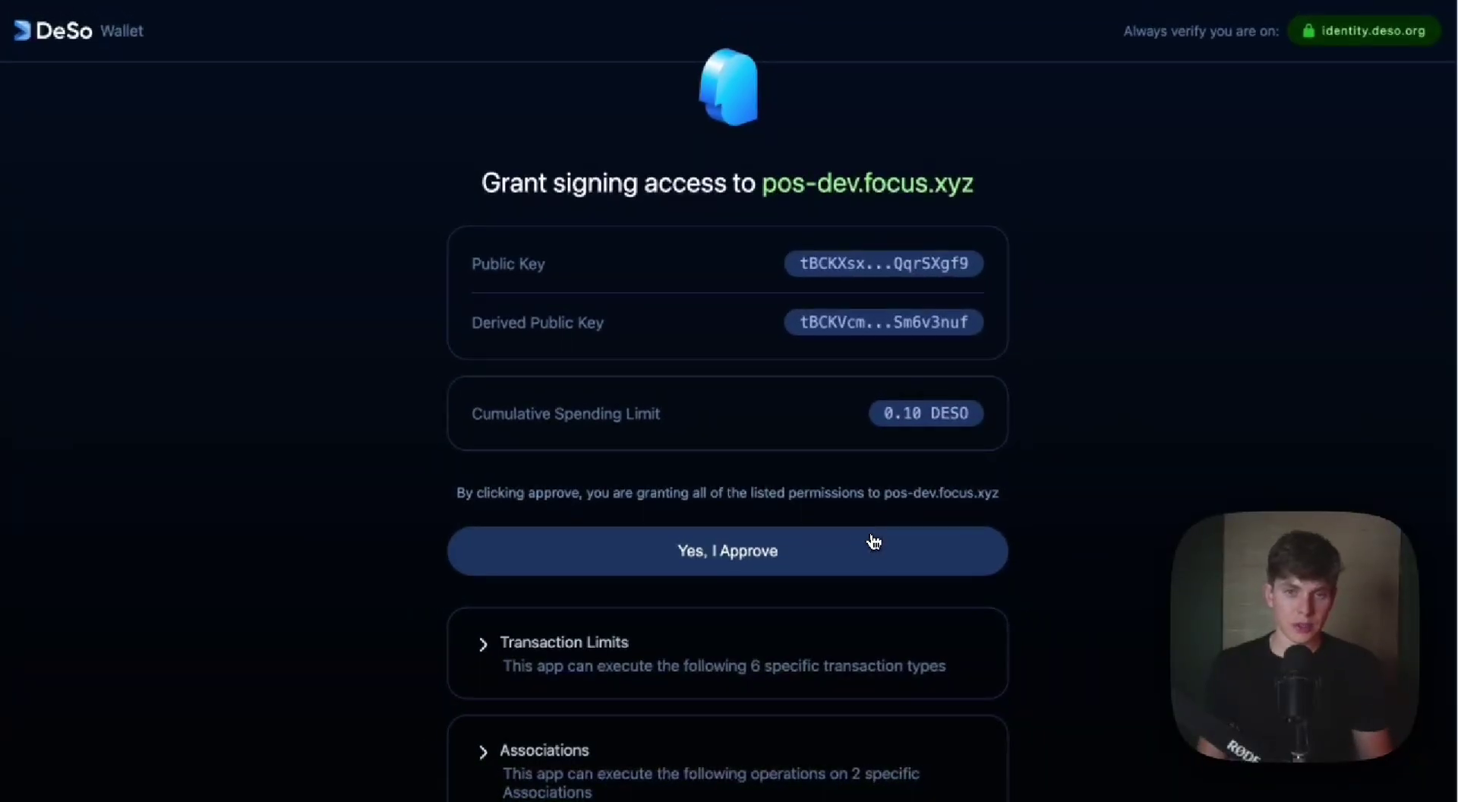
left_click(872, 541)
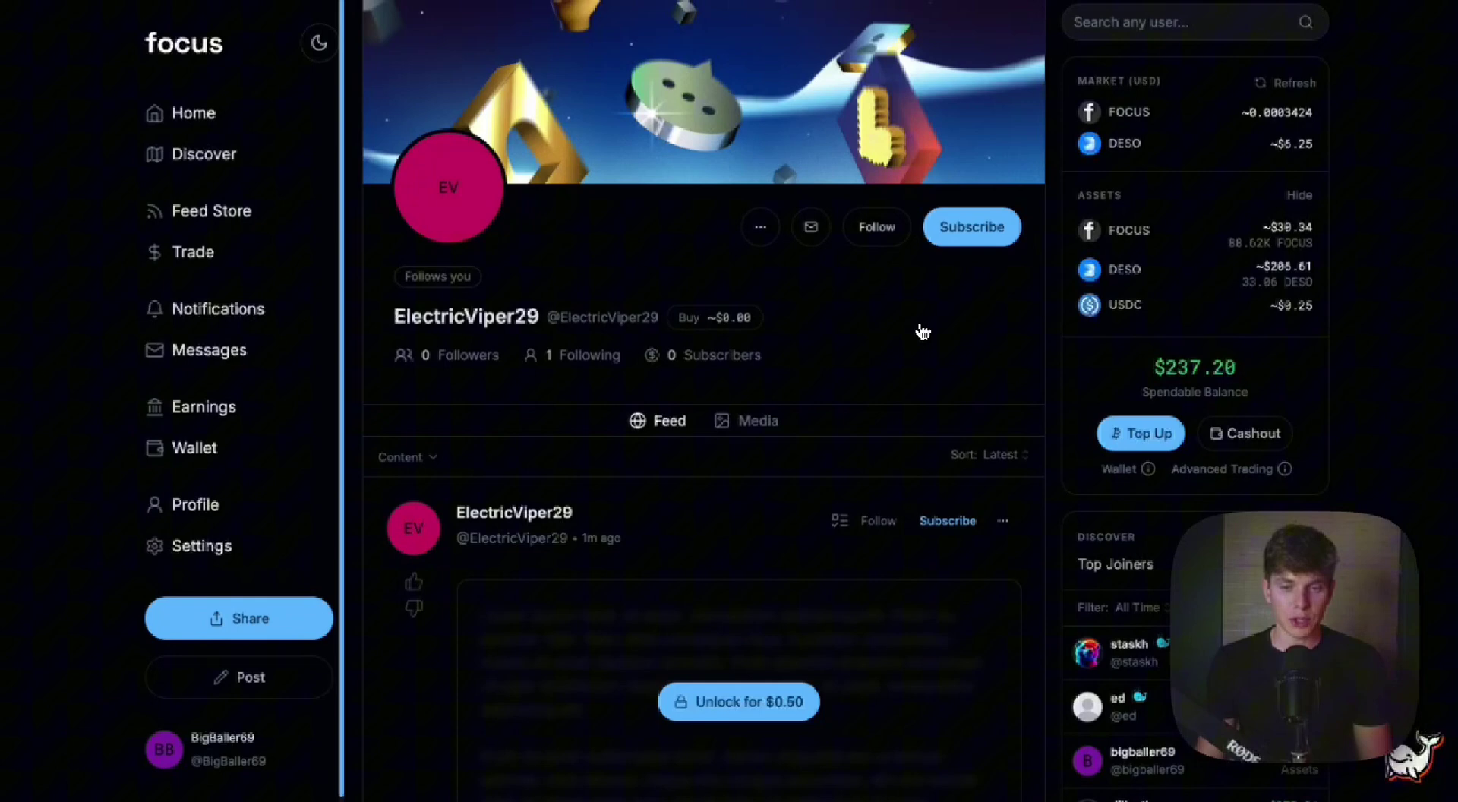
From the viewer account, unlock the creator's latest gated post for $0.50 and approve the signing access.
scroll(922, 338, "down", 3)
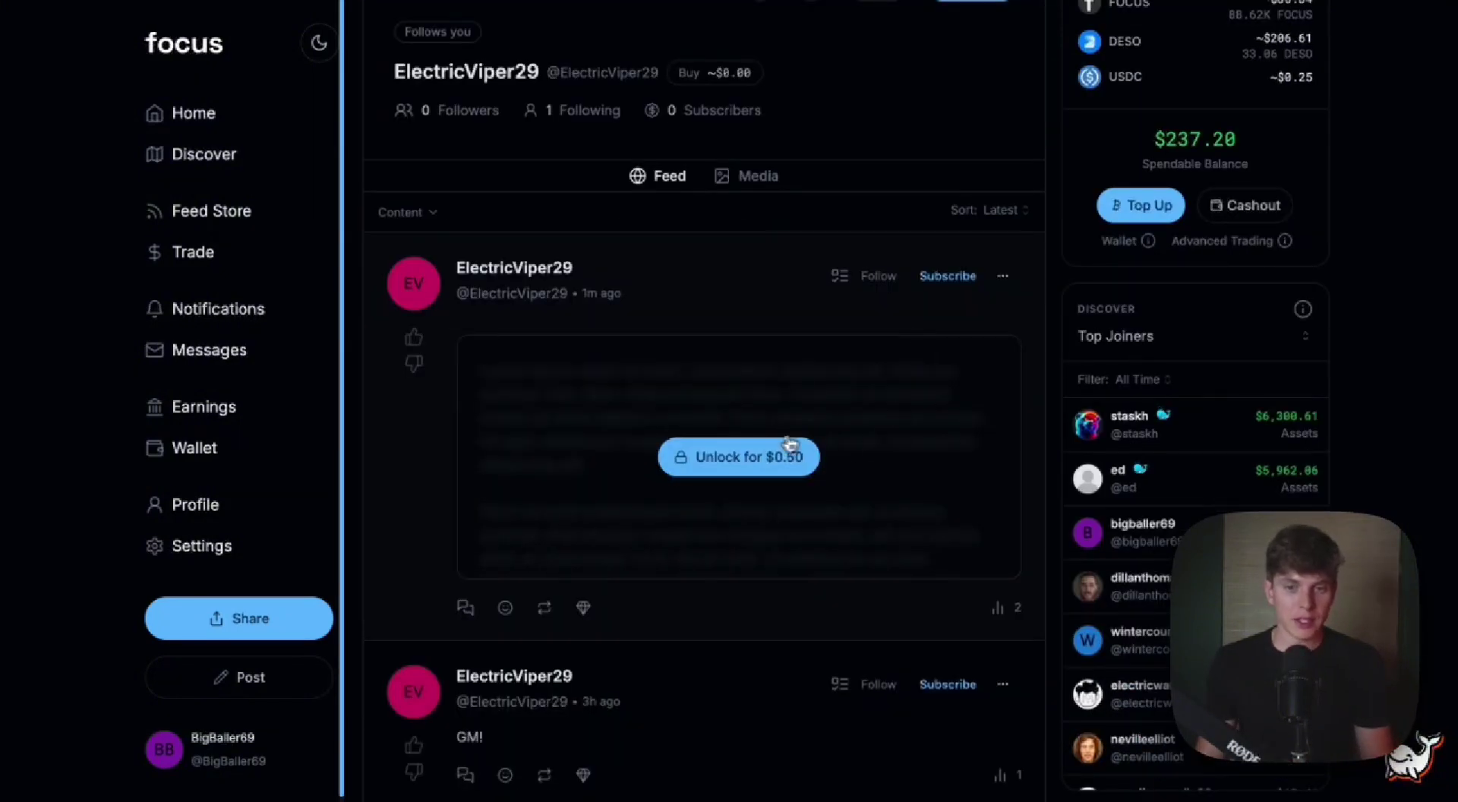
left_click(771, 472)
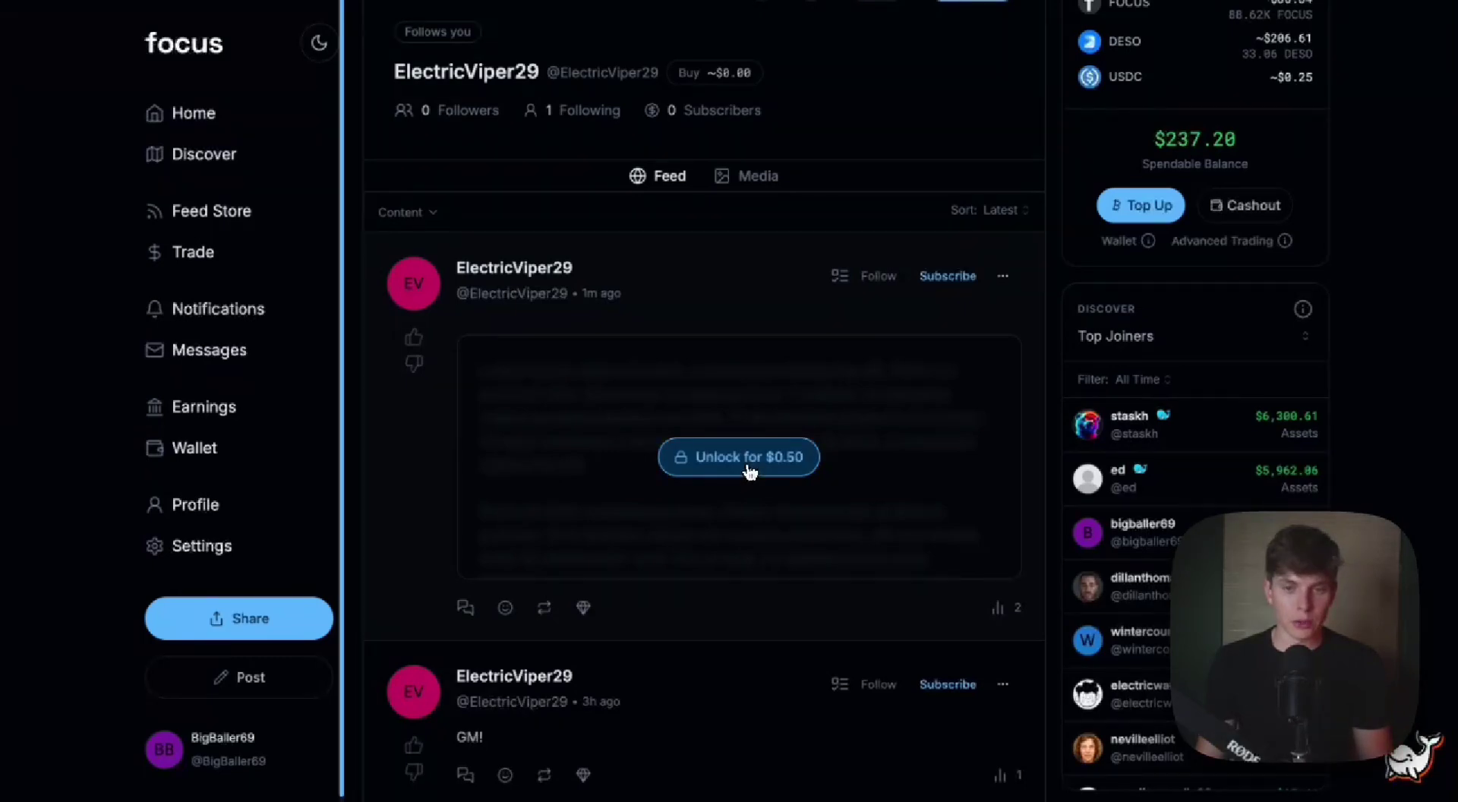
left_click(751, 468)
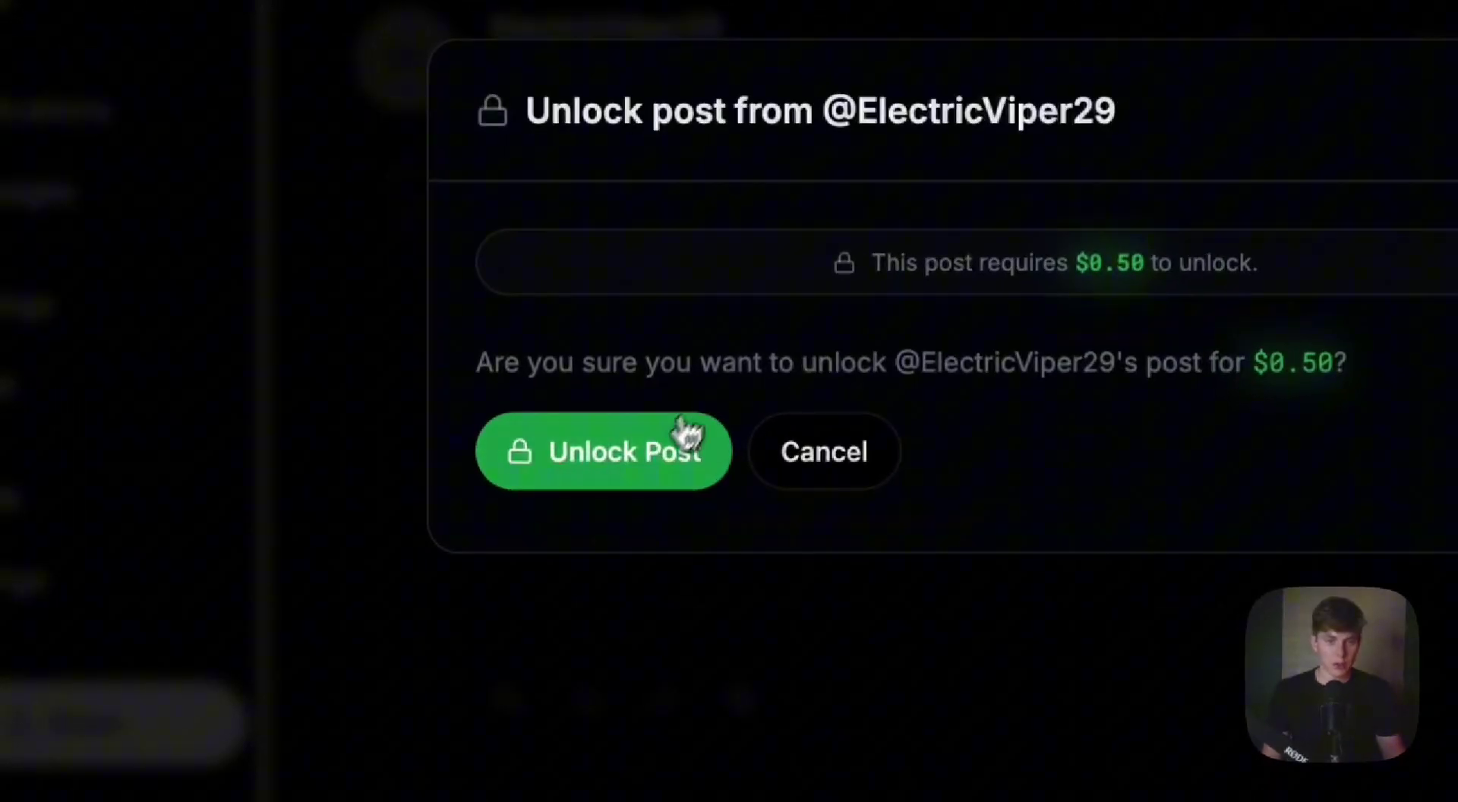
left_click(644, 475)
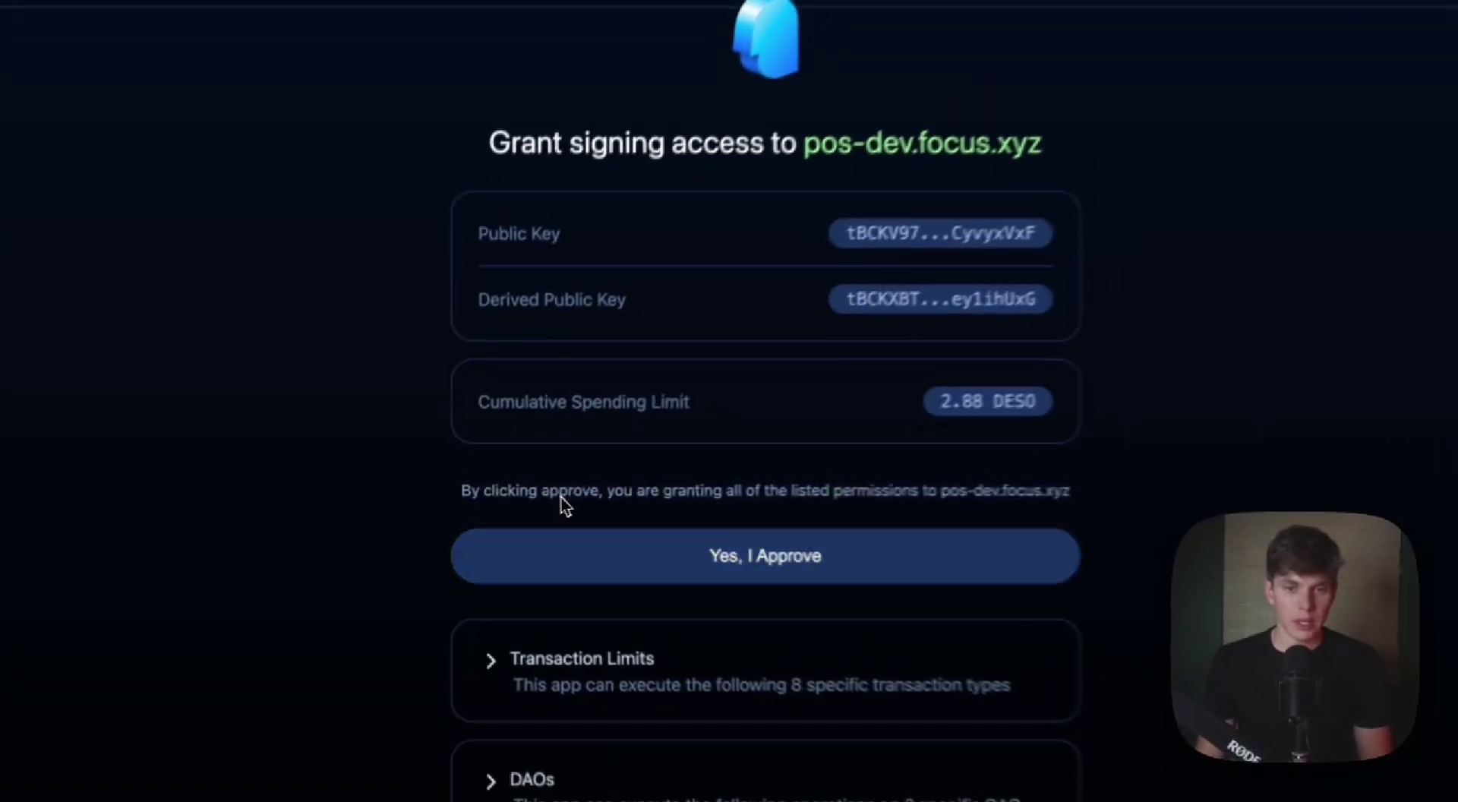
left_click(681, 558)
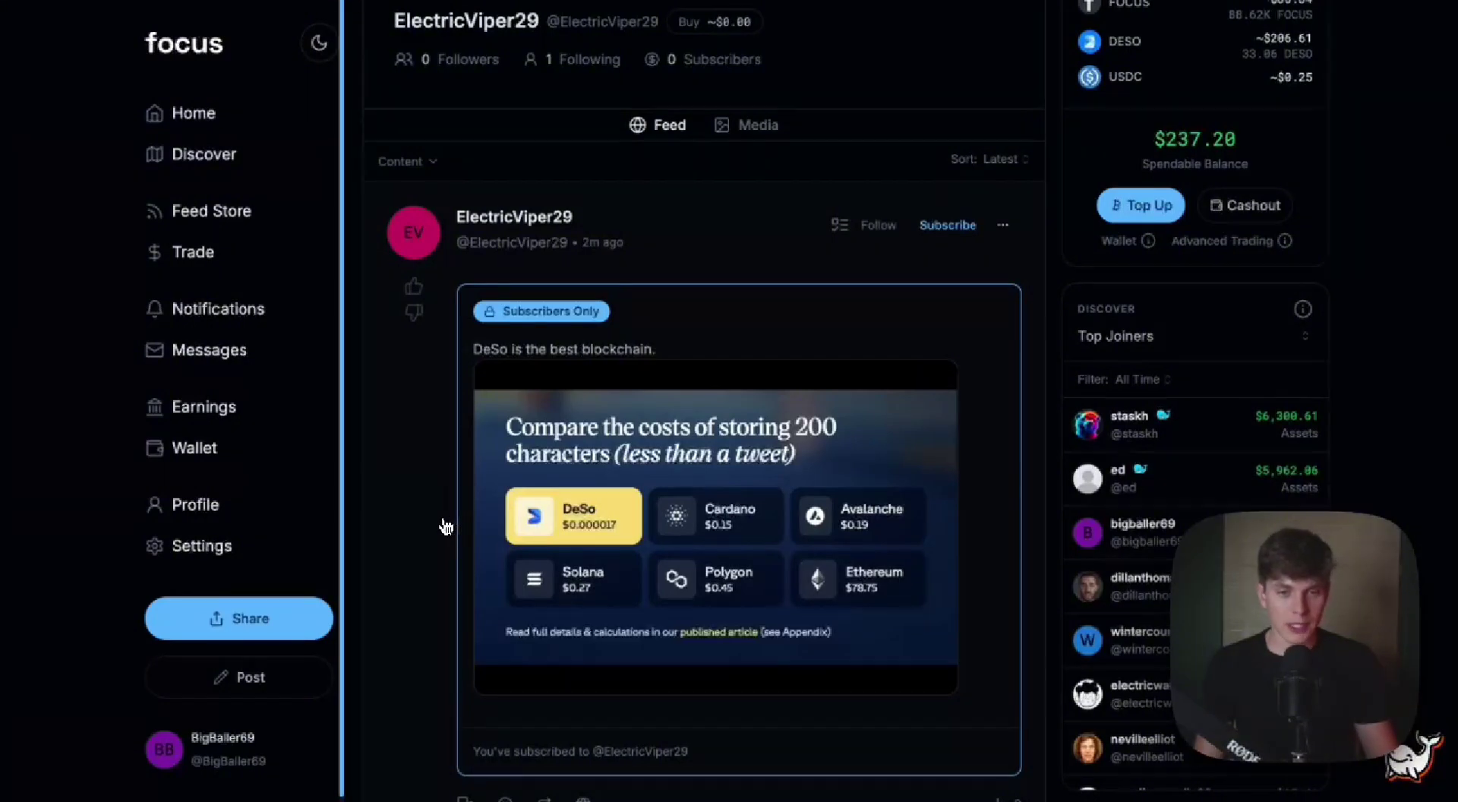
Subscribe to the creator's Basic tier for $0.99 and confirm the subscription.
scroll(444, 526, "down", 2)
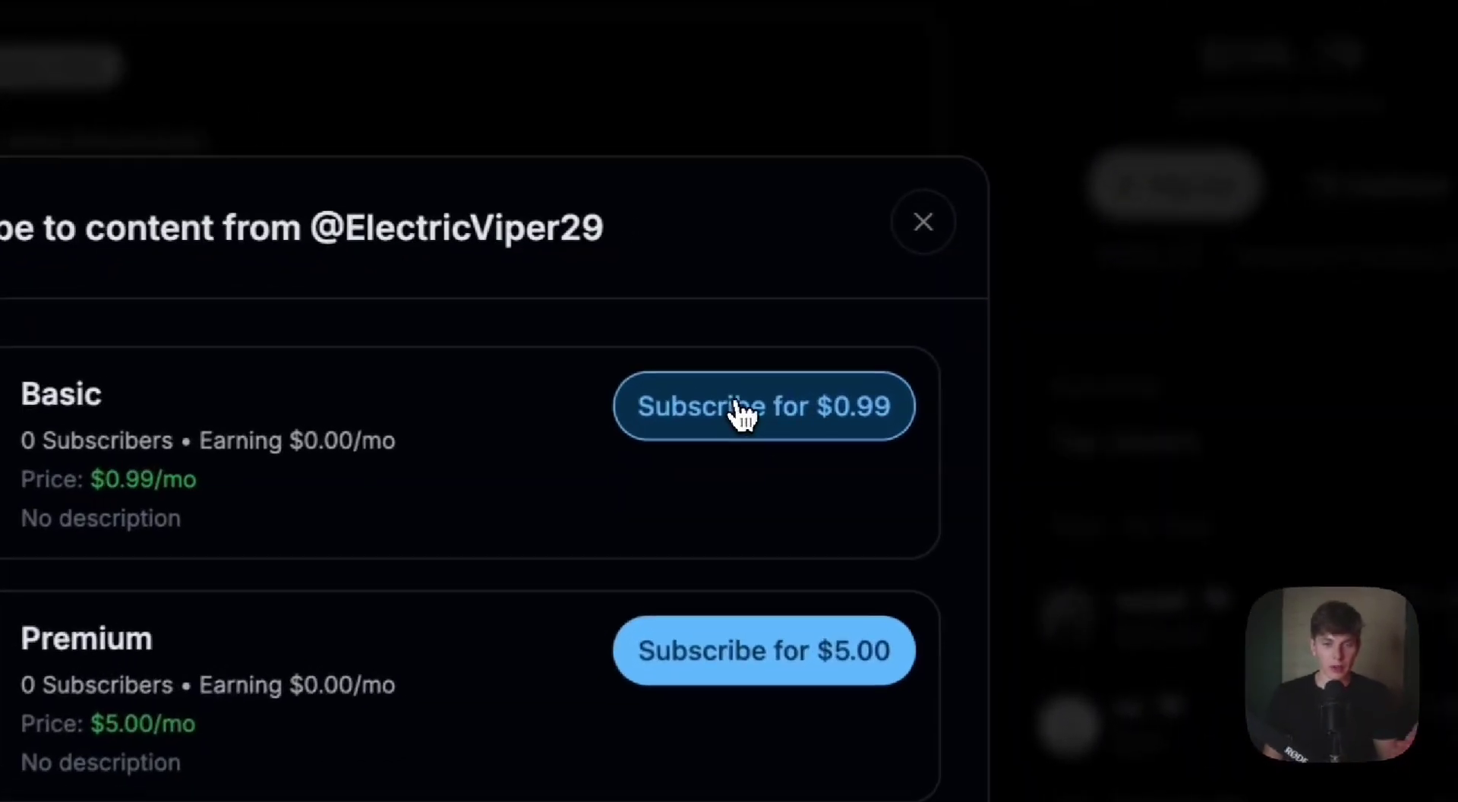
left_click(735, 414)
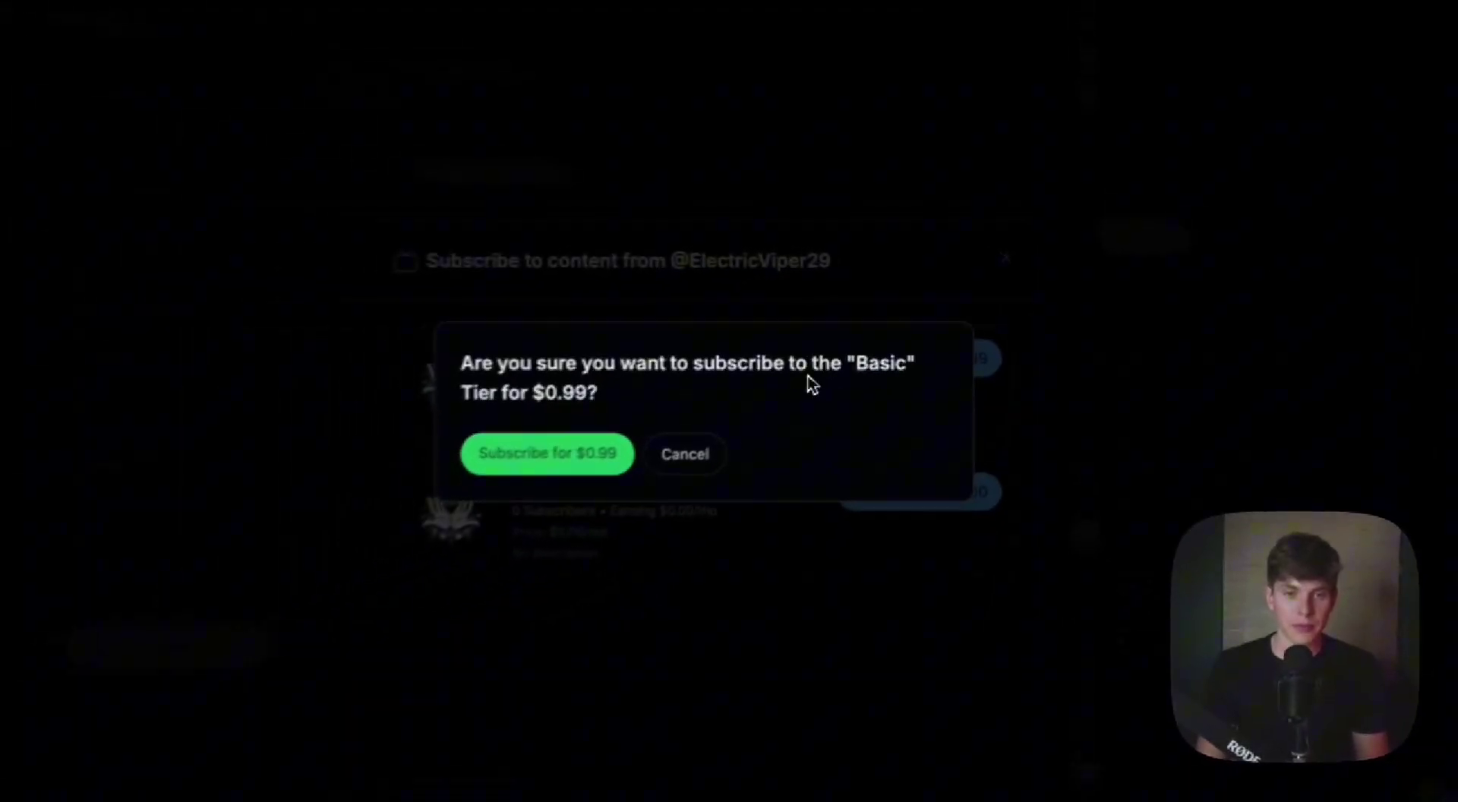
left_click(651, 440)
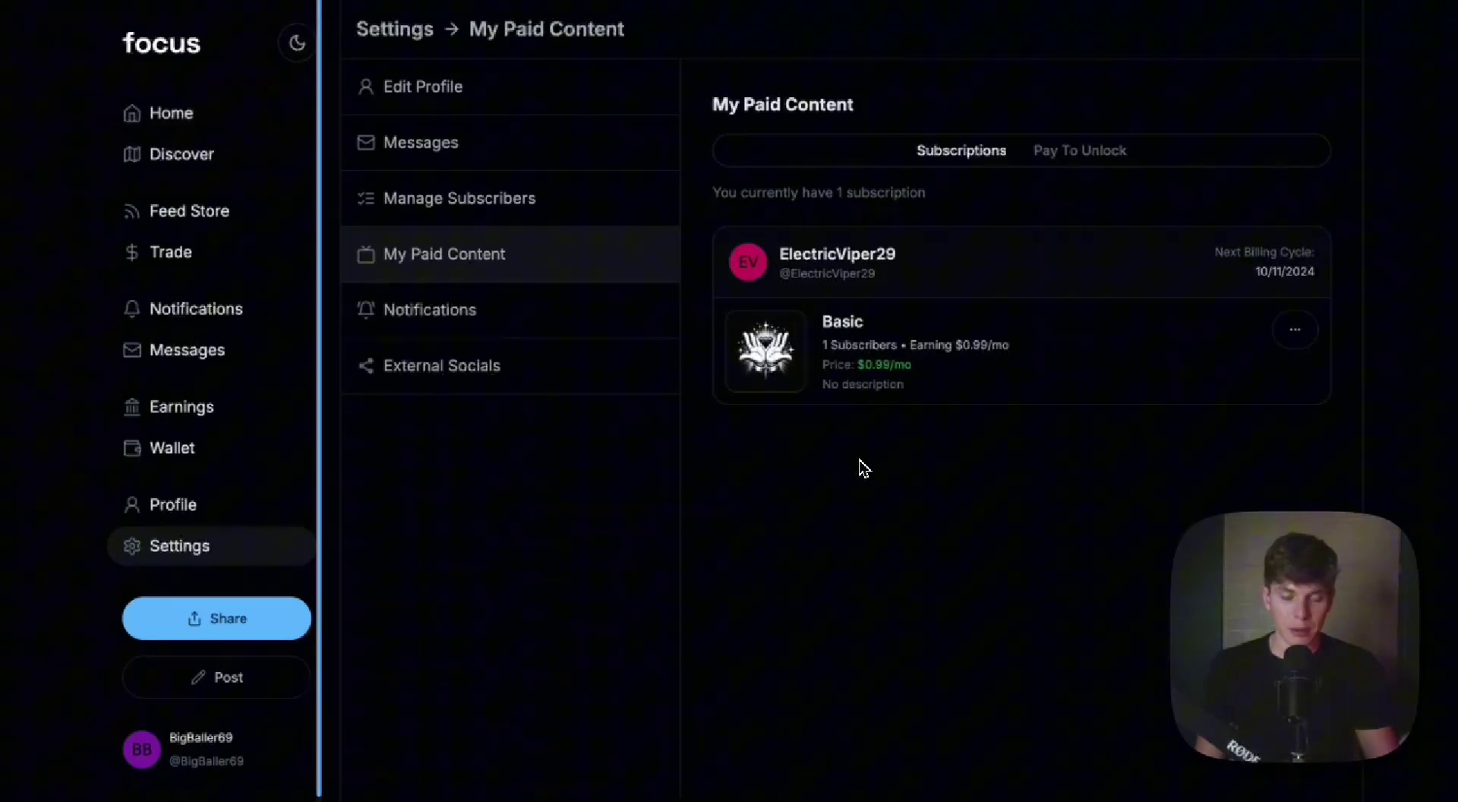
Switch back to the creator account and open its subscriber management settings to review tiers and subscribers.
left_click(228, 748)
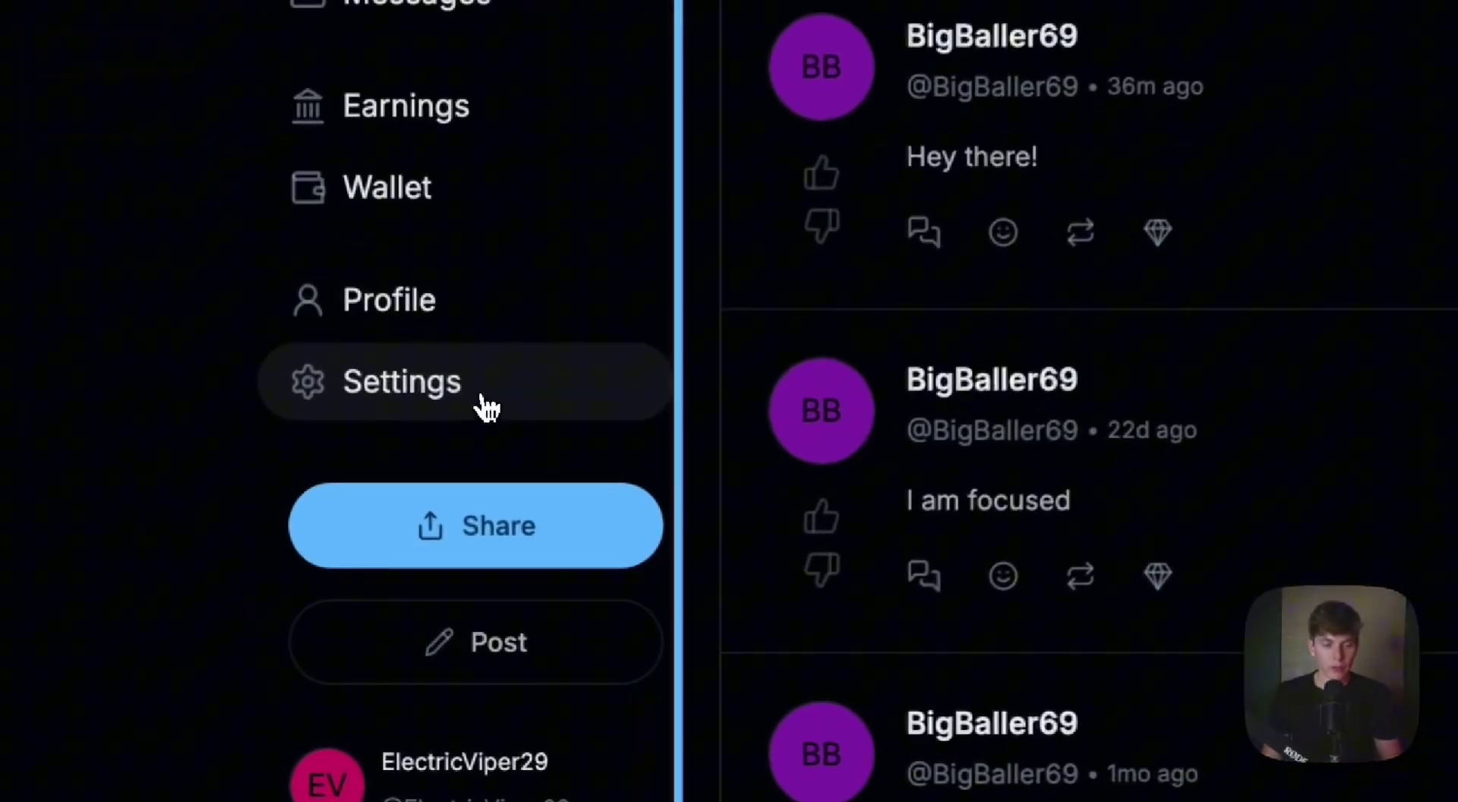
left_click(483, 402)
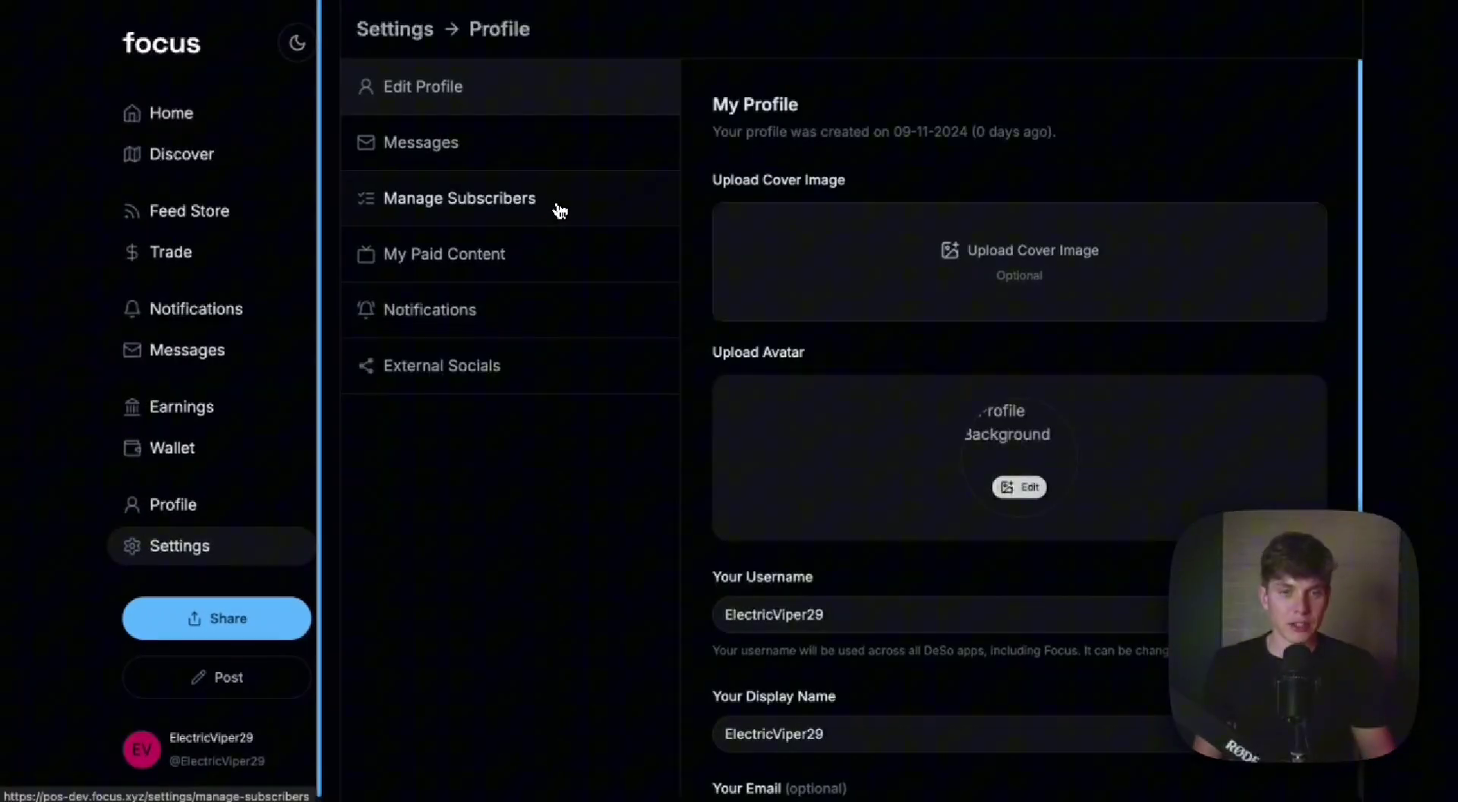
left_click(559, 210)
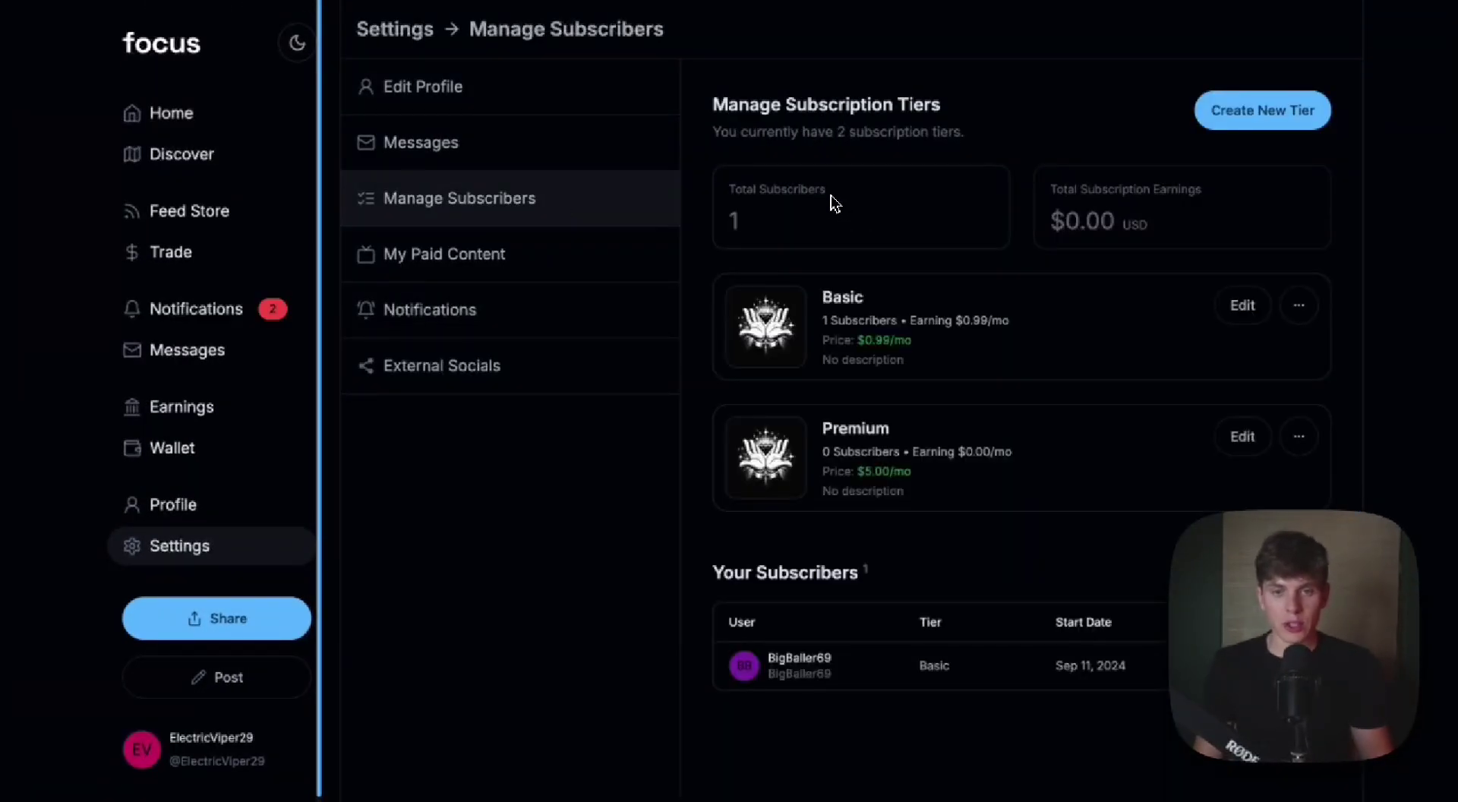